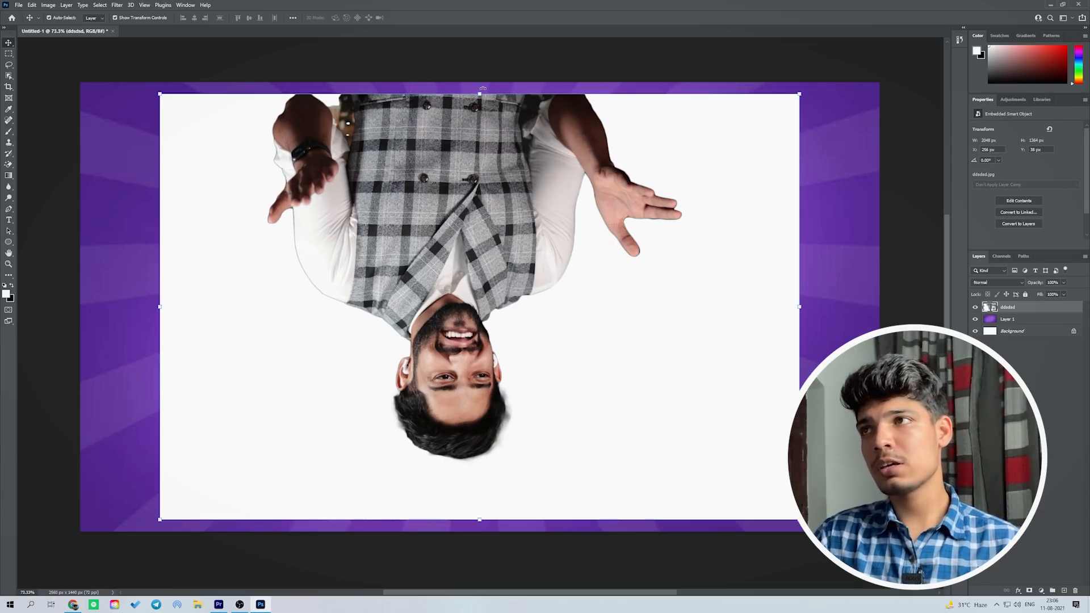
Rotate the man's photo 180° so he is upright and select him with Select Subject
drag(483, 86, 472, 335)
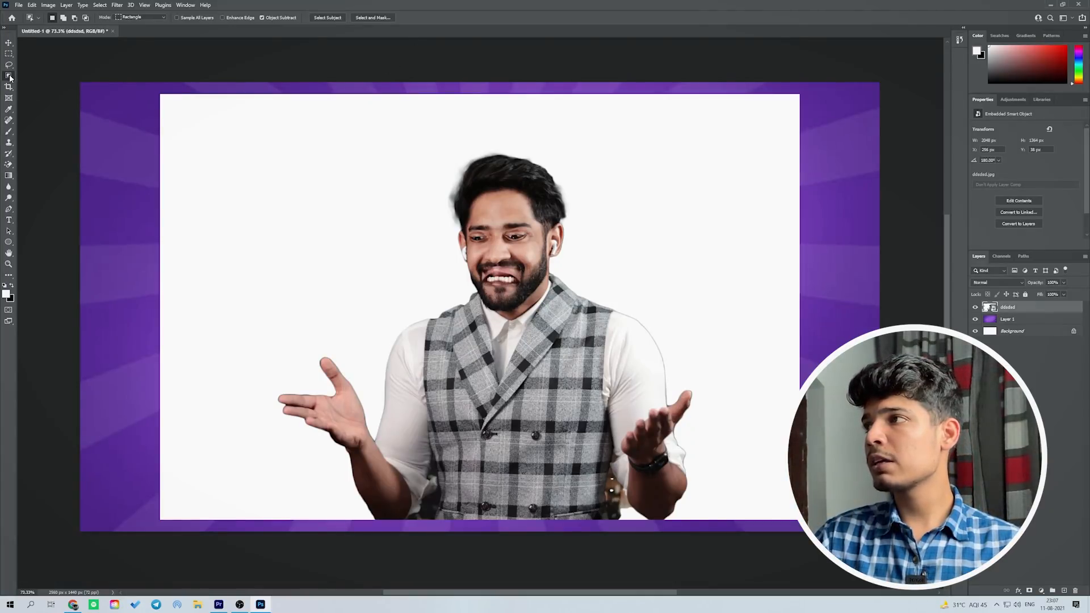
click(323, 17)
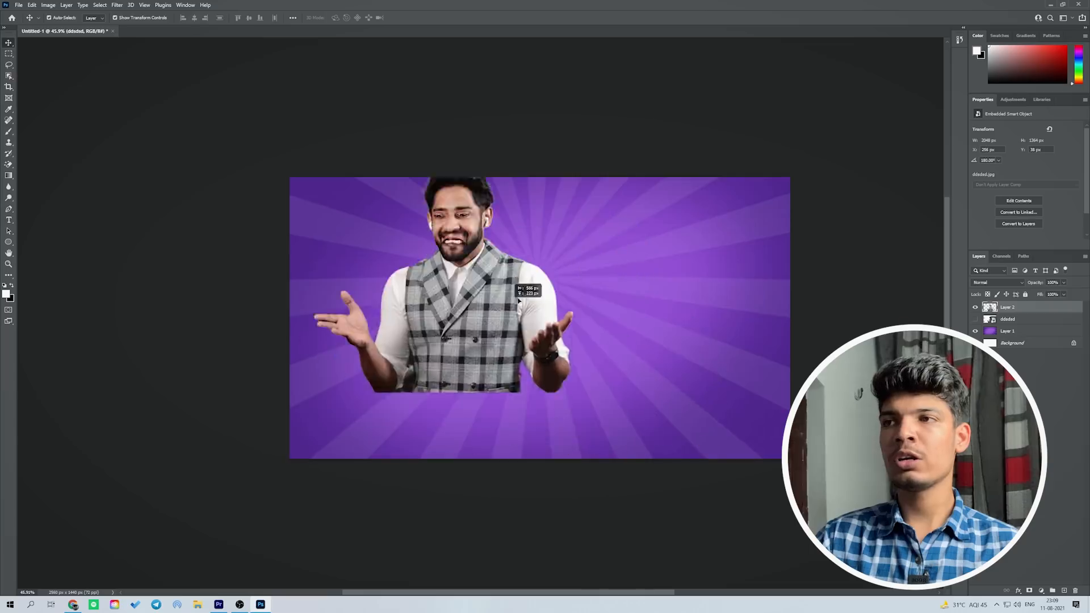
Place the cut-out man on the left half of the canvas and the woman's photo on the right half
drag(546, 271, 721, 375)
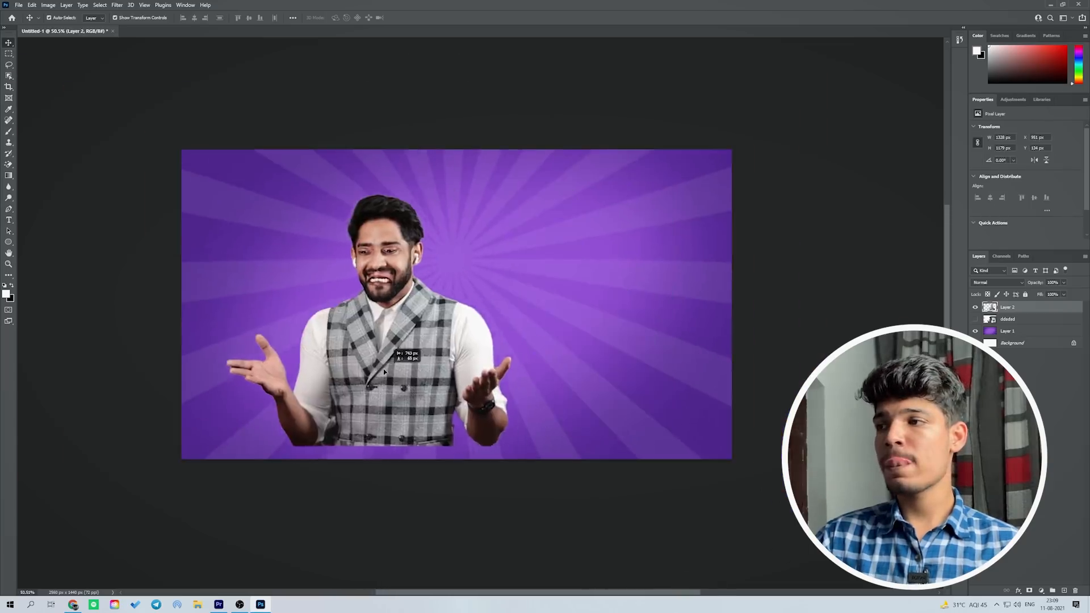
drag(384, 369, 339, 372)
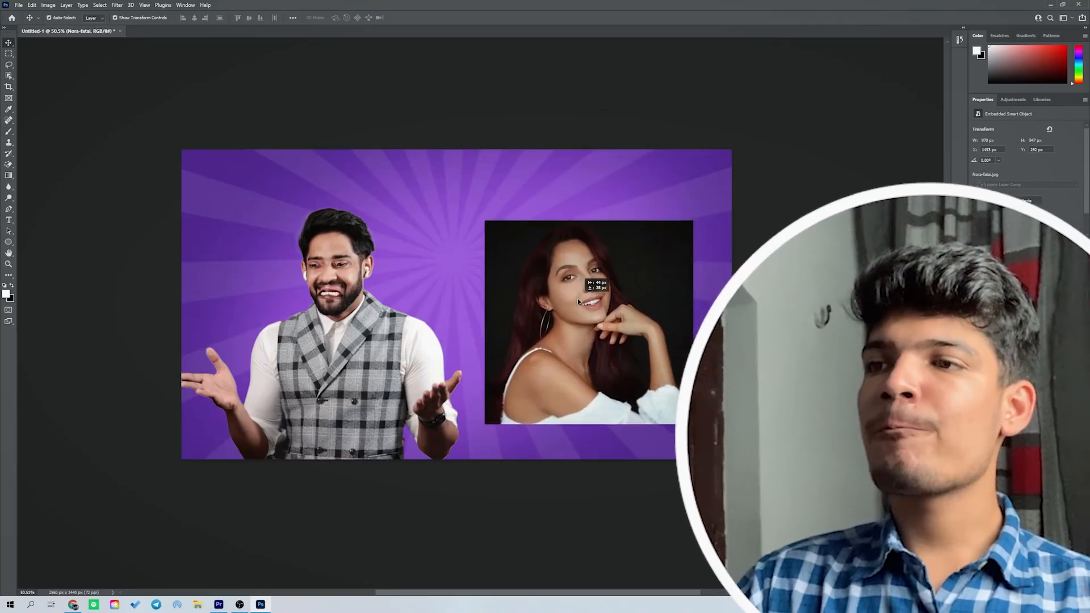
drag(578, 302, 612, 330)
scroll(574, 300, up, 2)
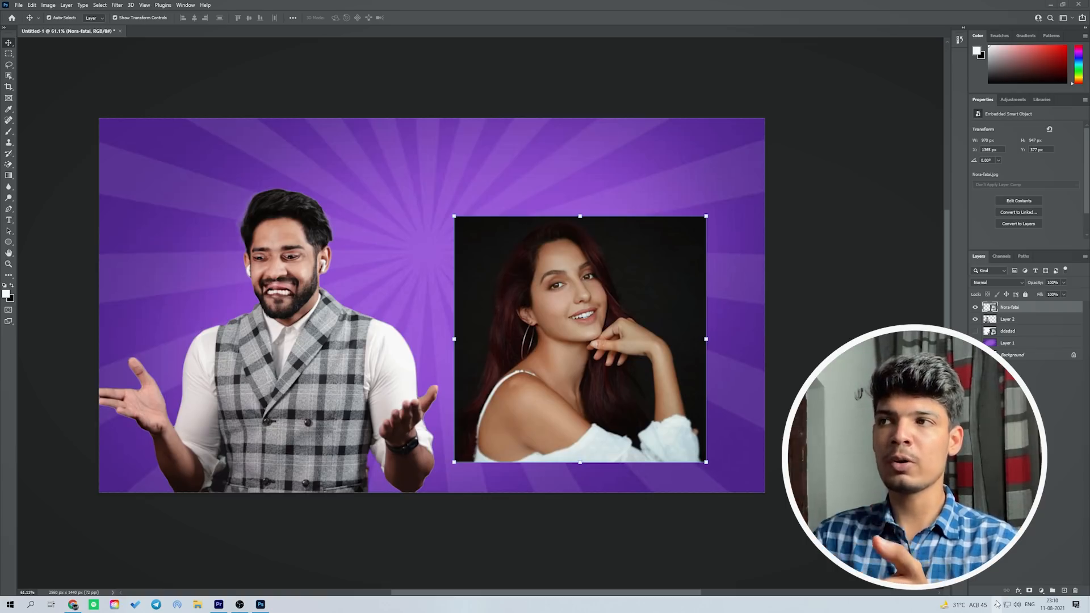
Add the title text "FINALLY" along the upper edge of the canvas
key(t)
click(412, 166)
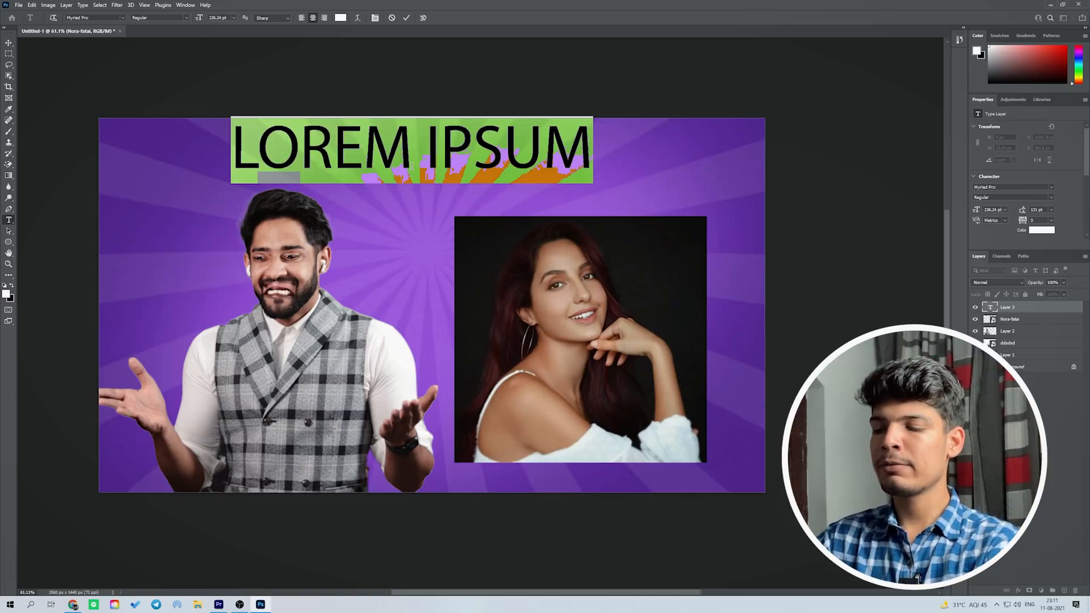
text(finall)
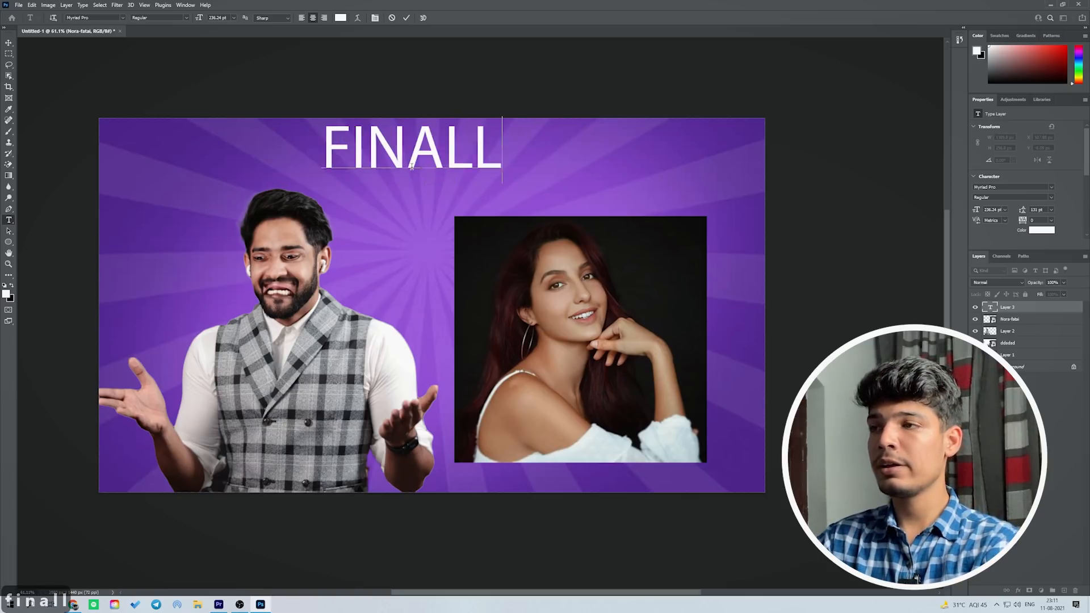
text(y)
Change the font of the whole FINALLY title to Bowlby One SC
key(ctrl+a)
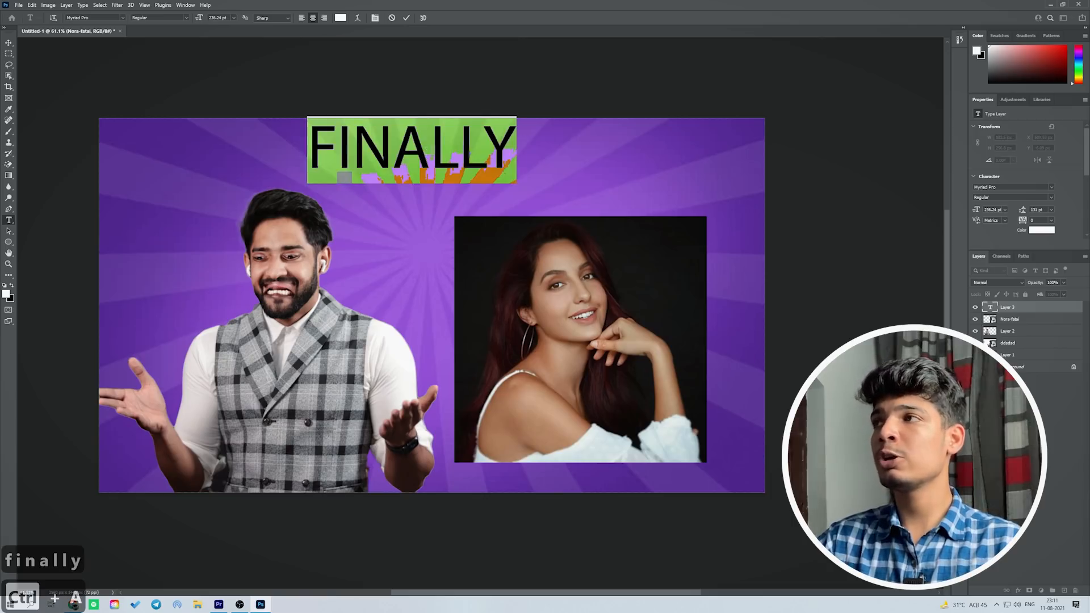
click(108, 18)
scroll(161, 220, up, 10)
click(161, 393)
click(8, 43)
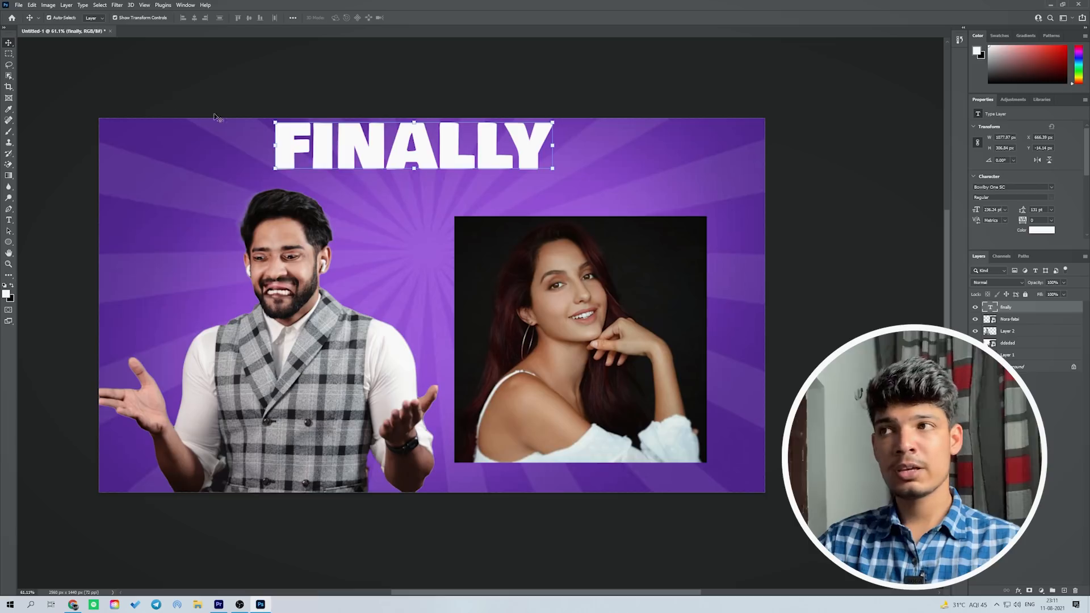
Duplicate the FINALLY title just below itself and change the copy's text to "I MET HER"
drag(431, 149, 507, 222)
double_click(507, 222)
text(i met h)
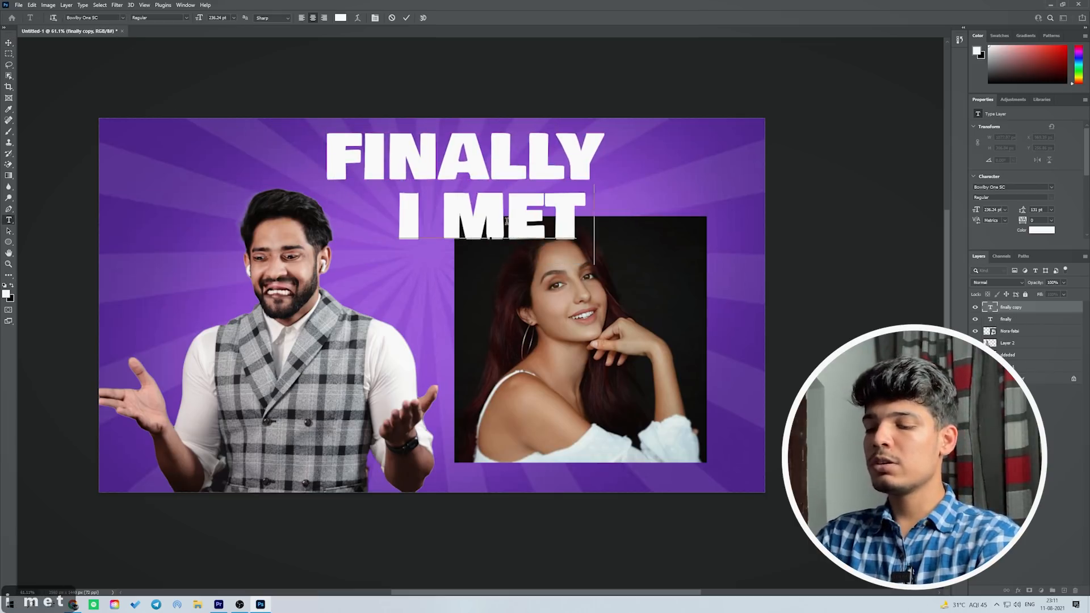
text(er)
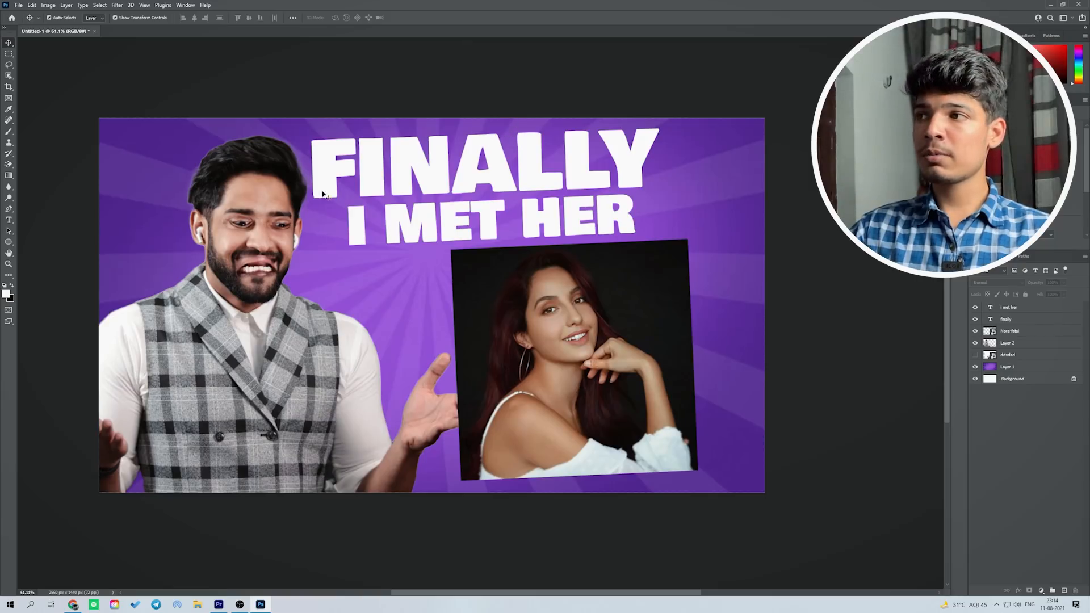
Shift both title lines together slightly to the right and nudge the woman's photo slightly to the right
click(520, 189)
shift+click(527, 230)
drag(527, 230, 568, 229)
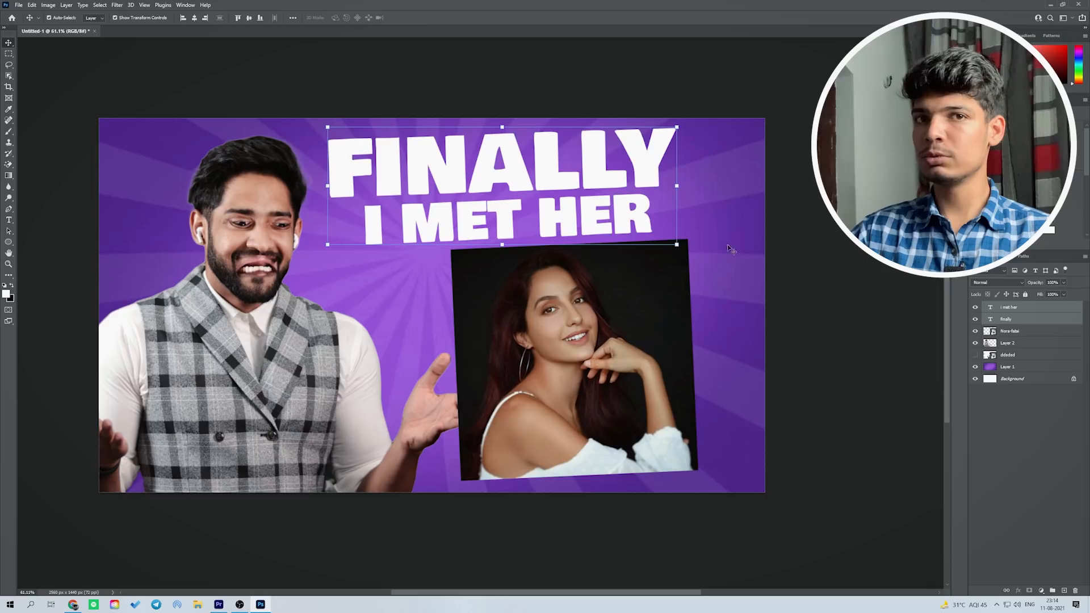
click(866, 263)
drag(626, 329, 634, 329)
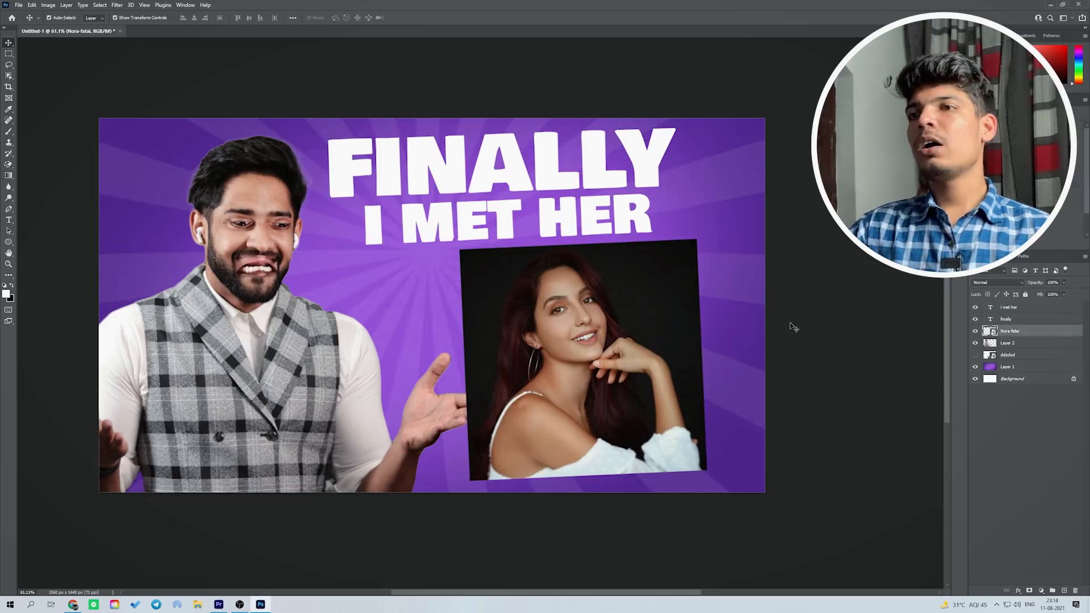
Give the woman's photo a white inside stroke and a white outer glow
click(1018, 591)
click(1027, 526)
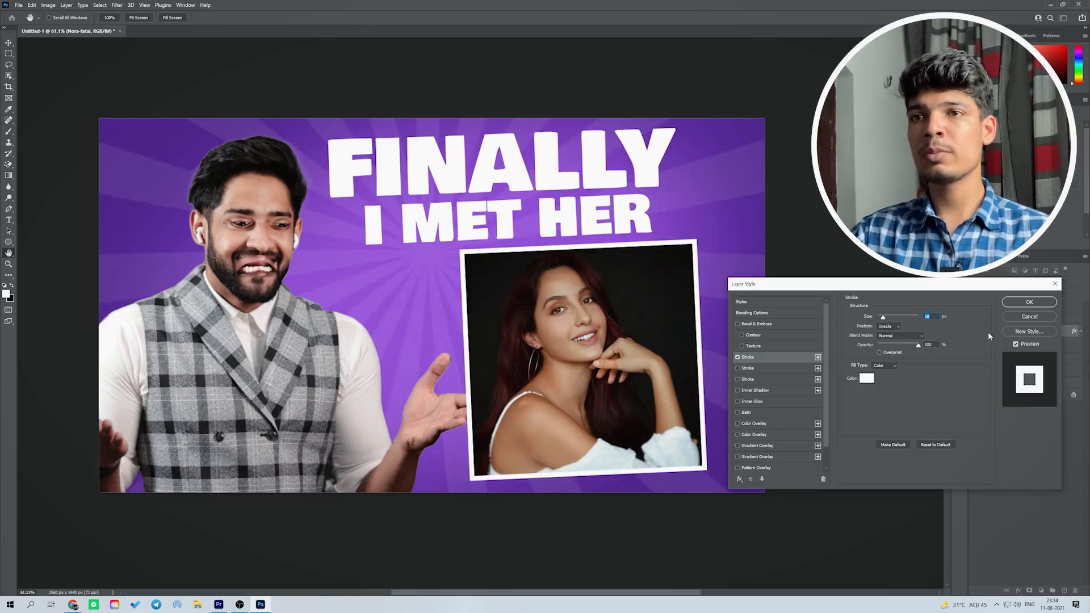
click(1029, 302)
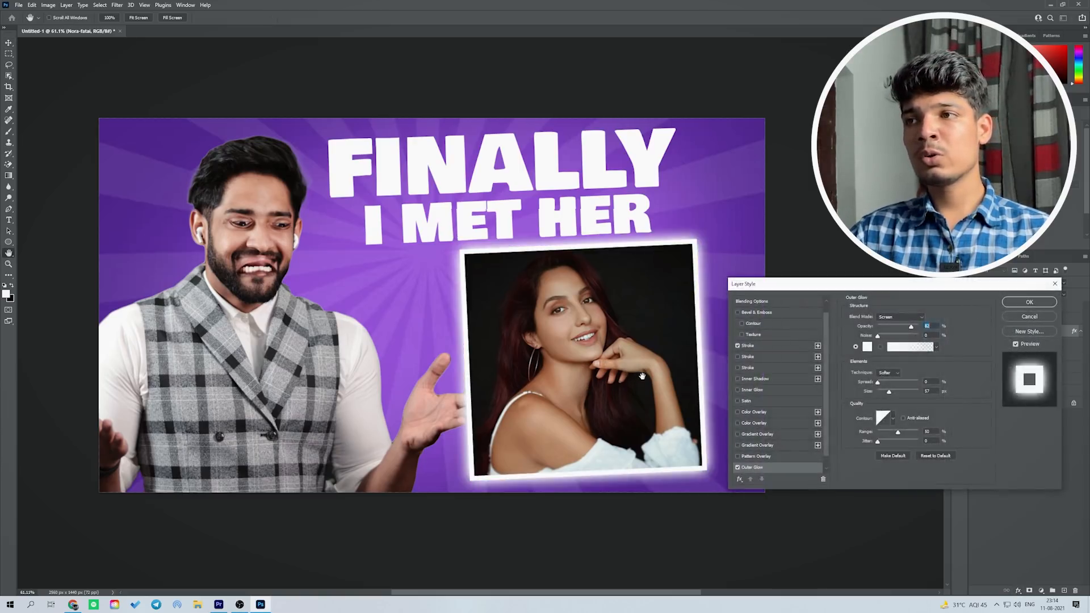
click(1029, 302)
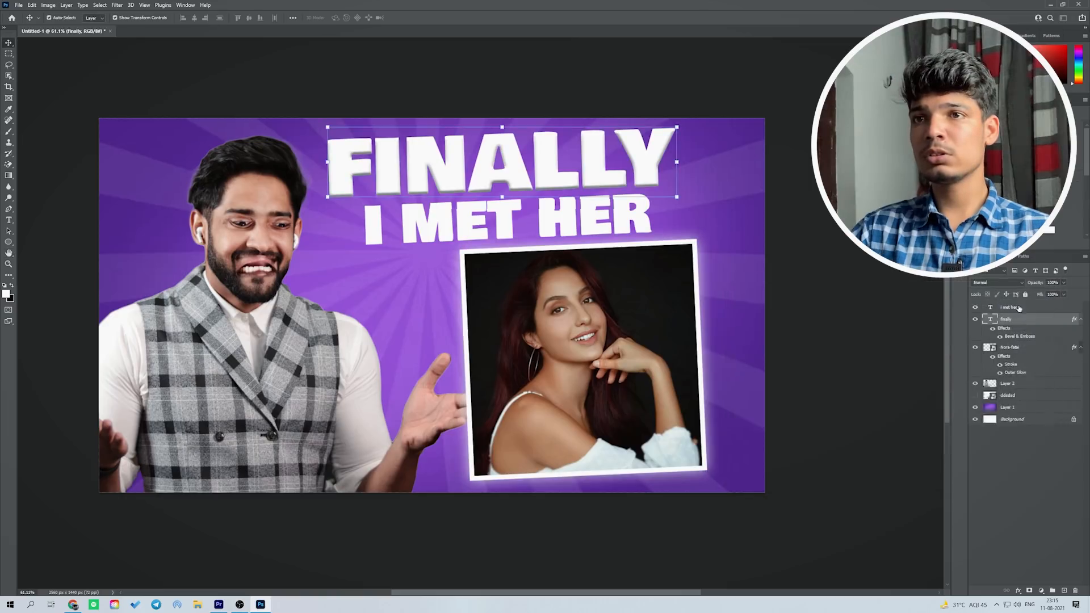
Add a Drop Shadow effect to the FINALLY title text
key(v)
click(517, 171)
click(1018, 590)
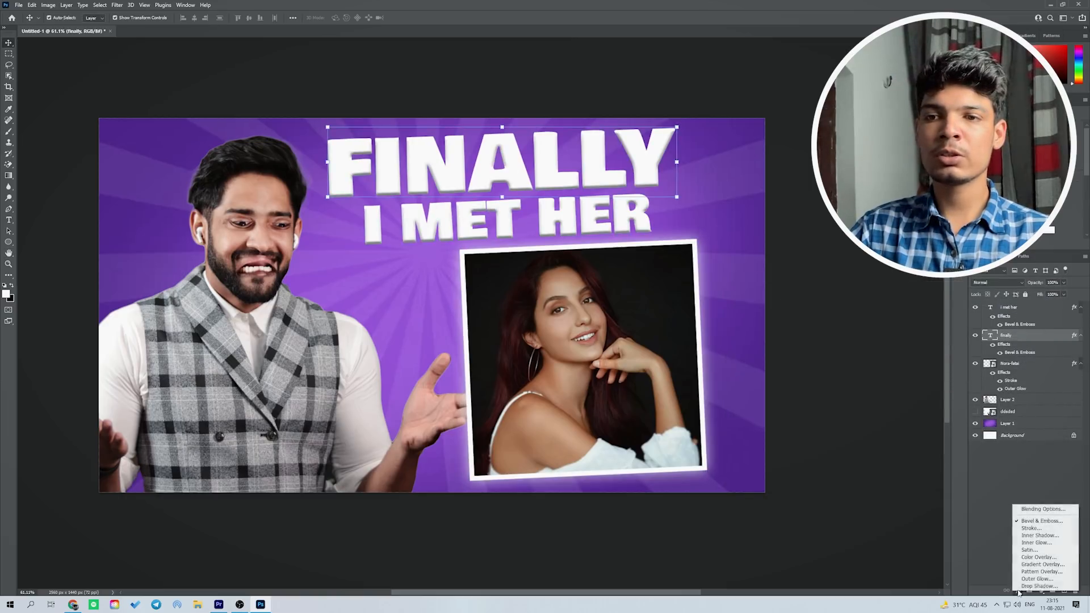
click(1033, 590)
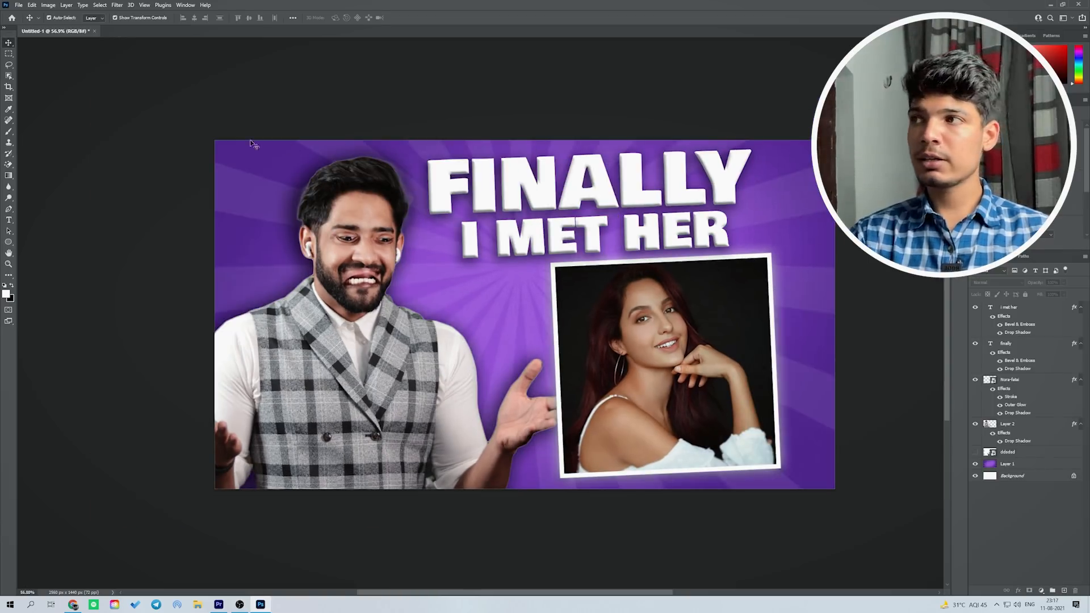
Enlarge the purple sunburst background layer at two opposite corners so it extends slightly beyond the canvas
click(237, 164)
drag(214, 139, 198, 130)
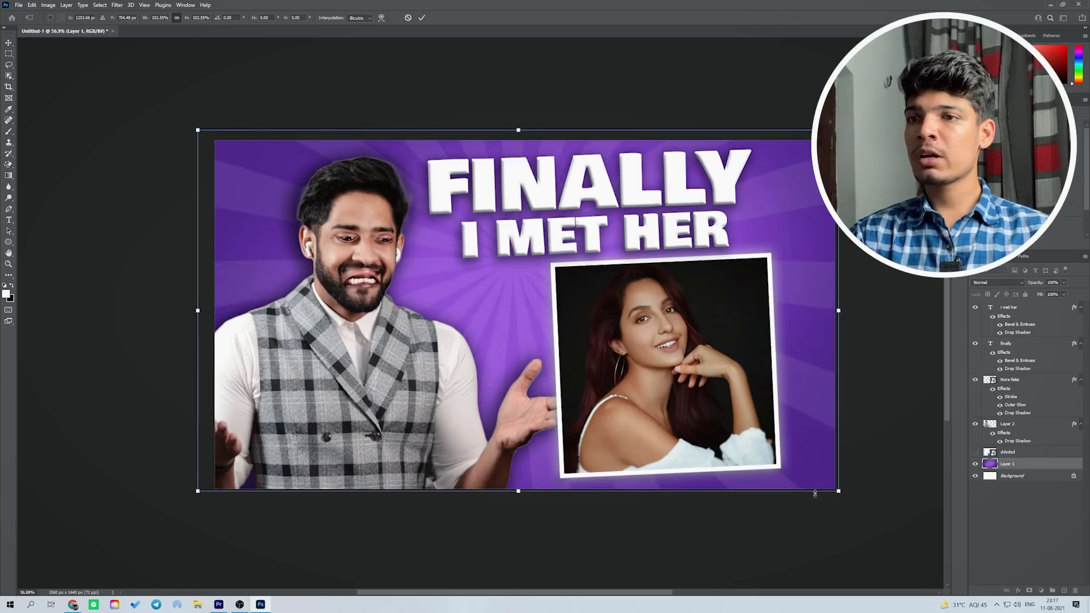
drag(839, 491, 848, 496)
click(422, 17)
Apply a Gaussian Blur with a radius of 5.2 pixels to the purple background layer
click(117, 4)
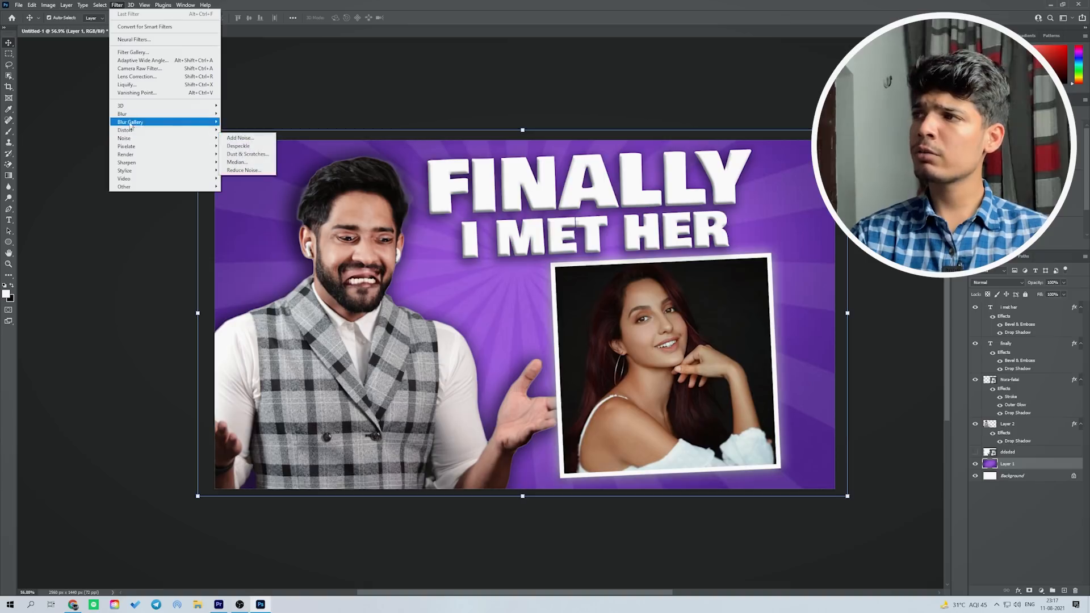
mouse_move(136, 114)
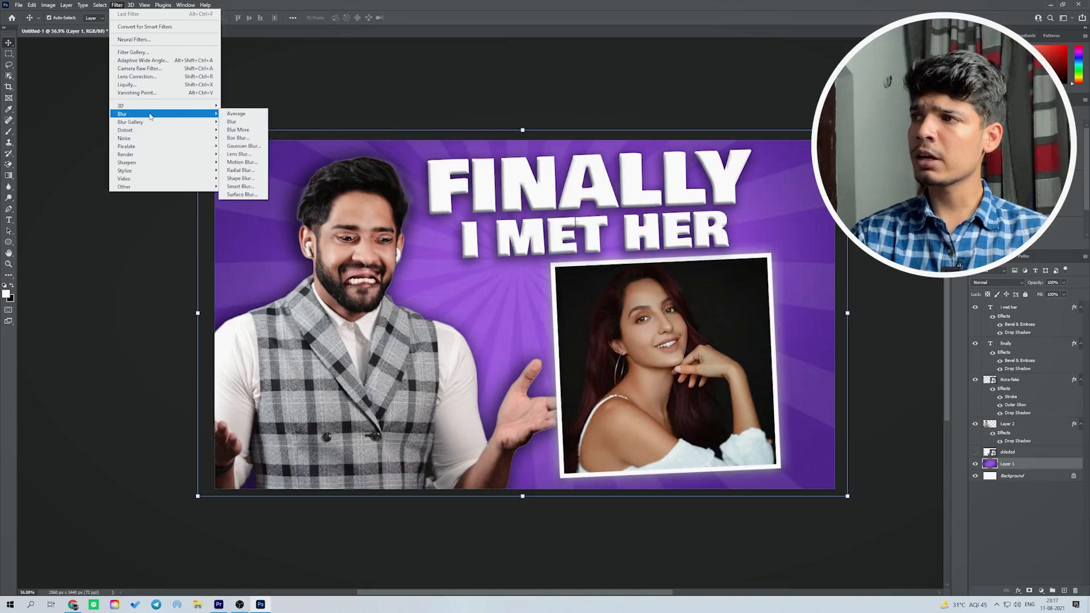
click(243, 145)
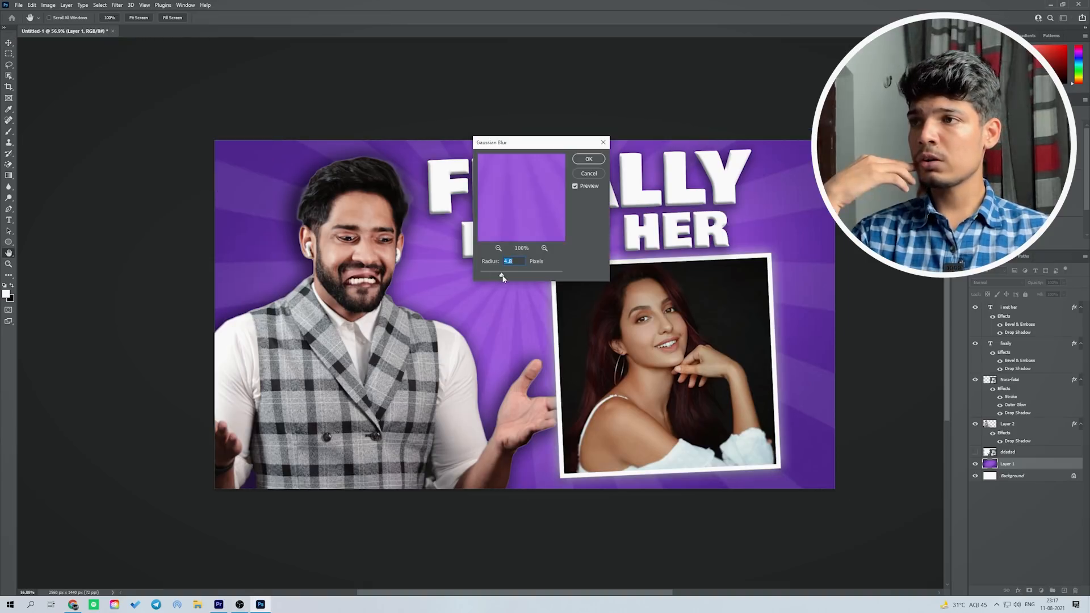
drag(505, 279, 502, 277)
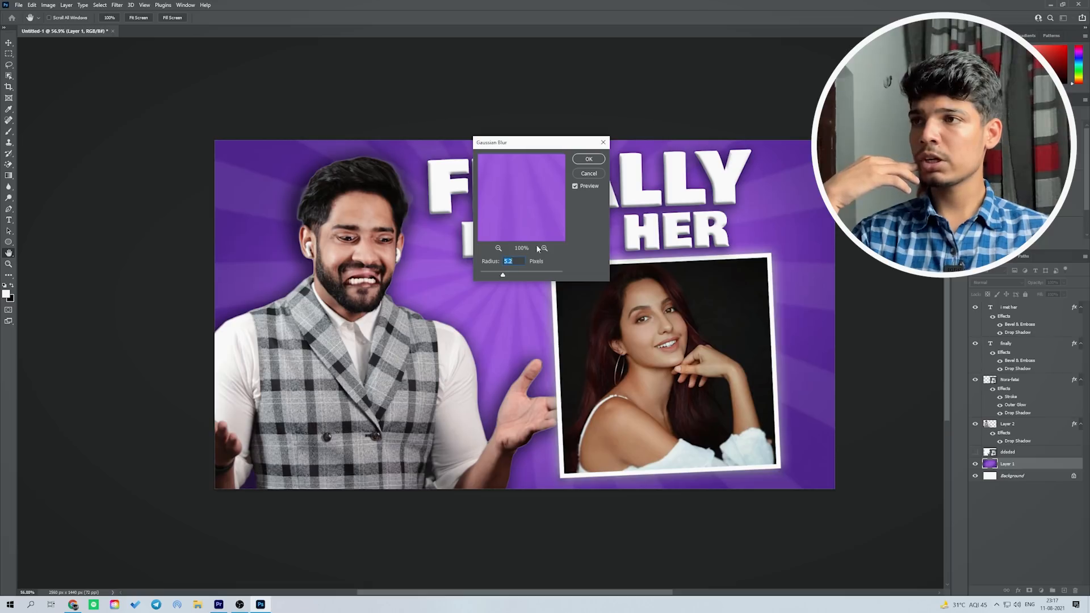
click(588, 159)
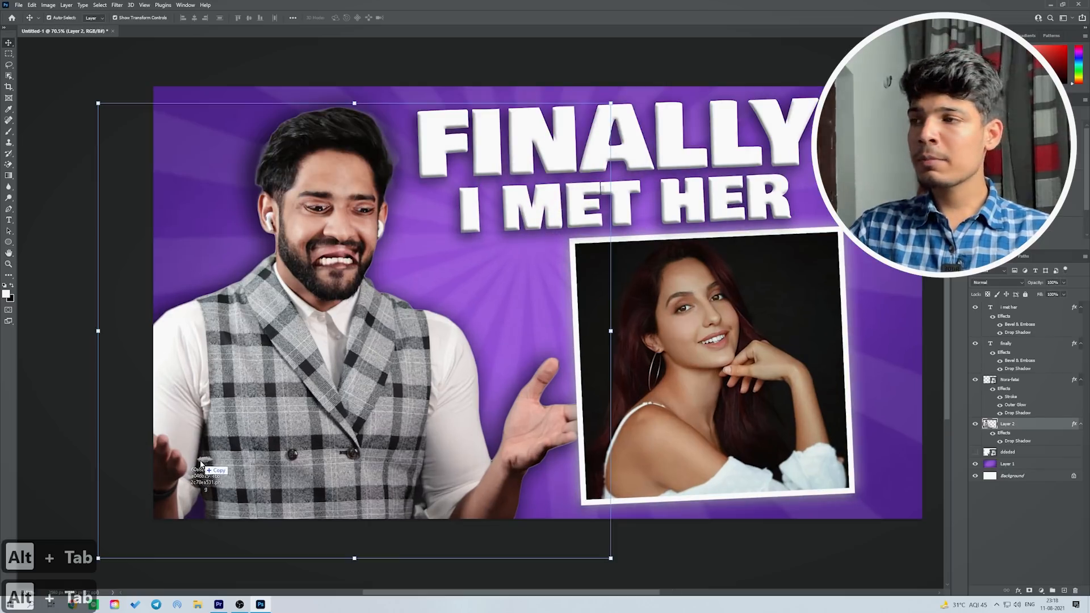
Place the cloud image along the canvas's lower edge in front of the man and duplicate the clouds behind him
drag(201, 465, 204, 461)
drag(517, 330, 515, 340)
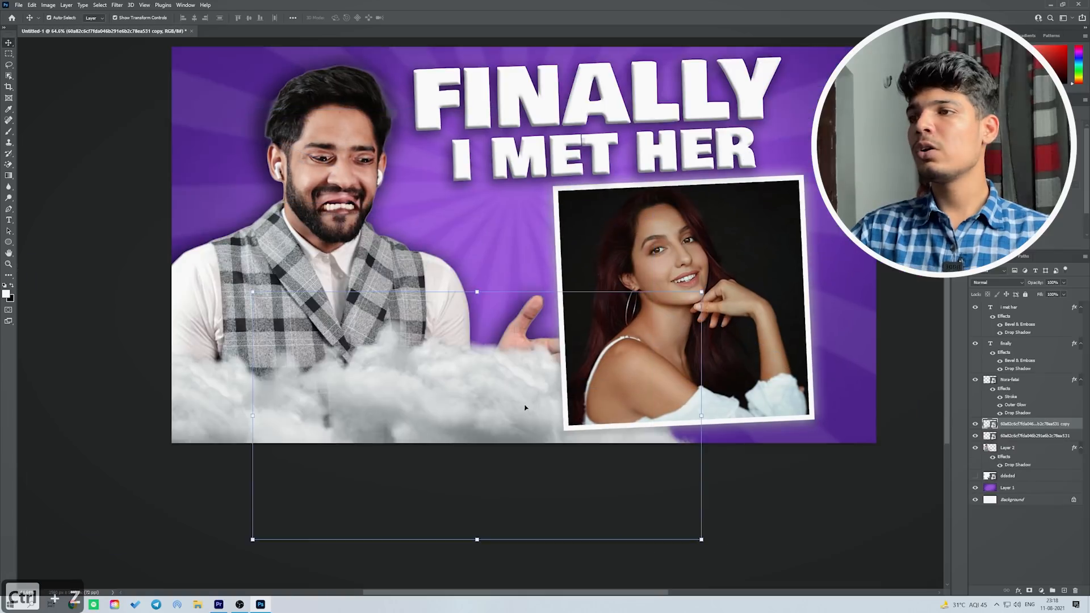
drag(522, 416, 283, 245)
alt+drag(251, 235, 511, 351)
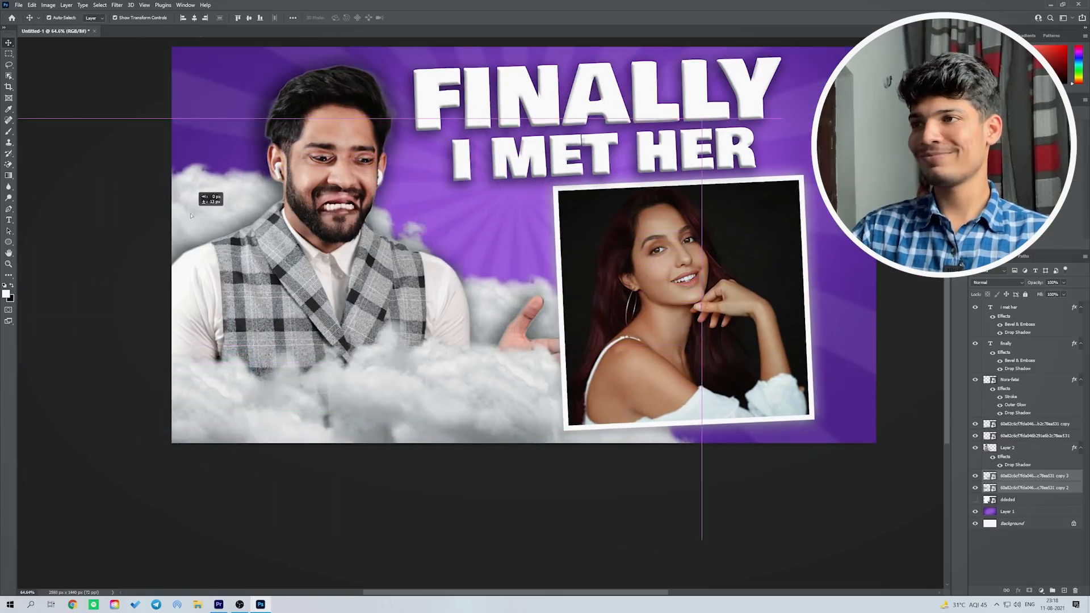
click(208, 209)
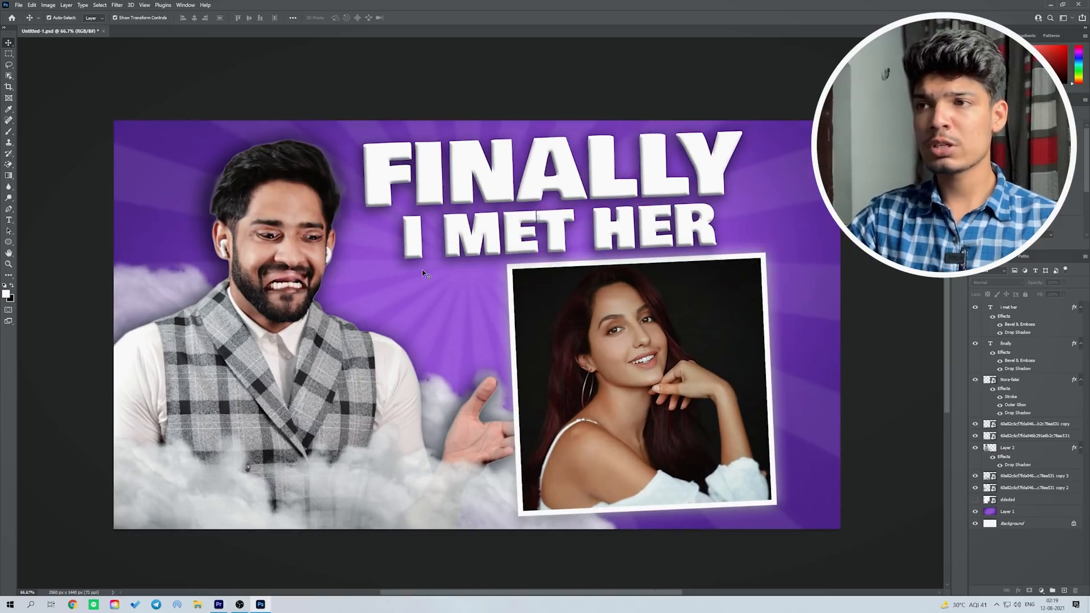
Shift the purple background layer so that it covers the canvas
key(b)
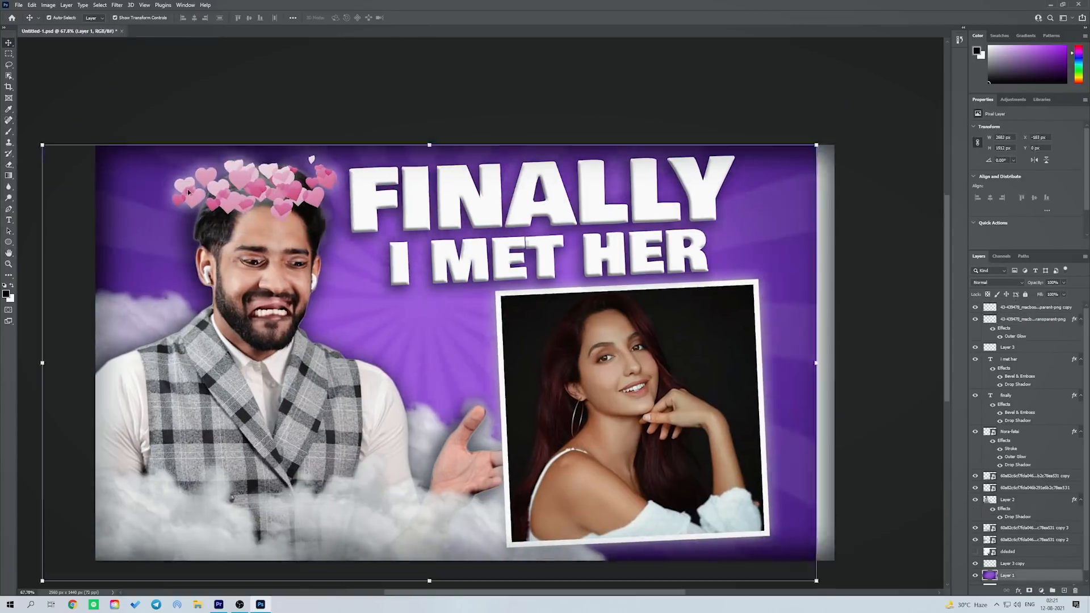
drag(151, 173, 175, 186)
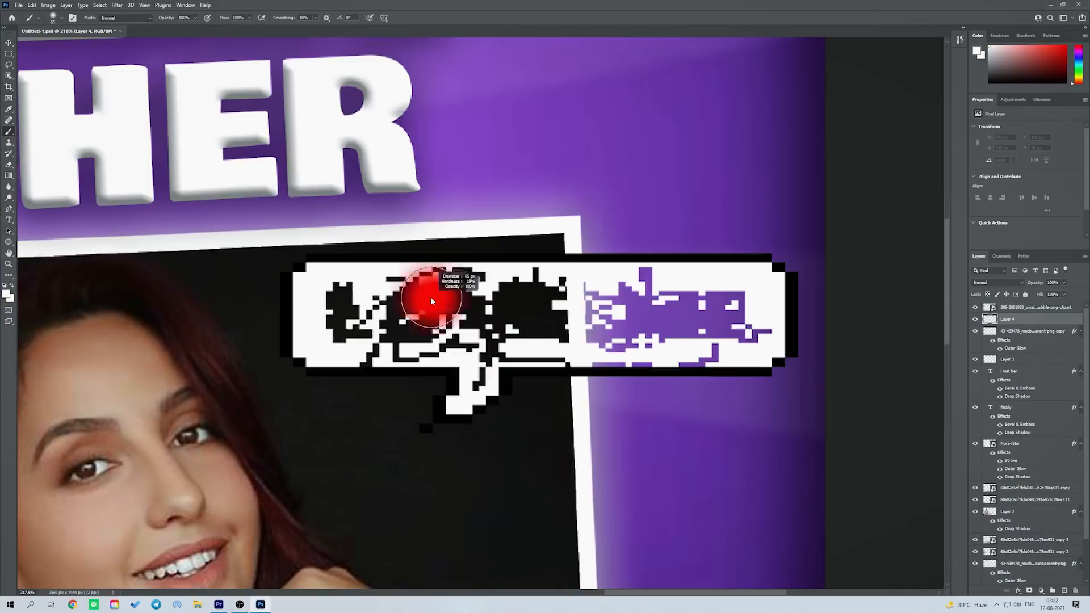
Paint the inside of the pixel speech bubble white on Layer 4 with a smaller soft brush
drag(432, 301, 511, 318)
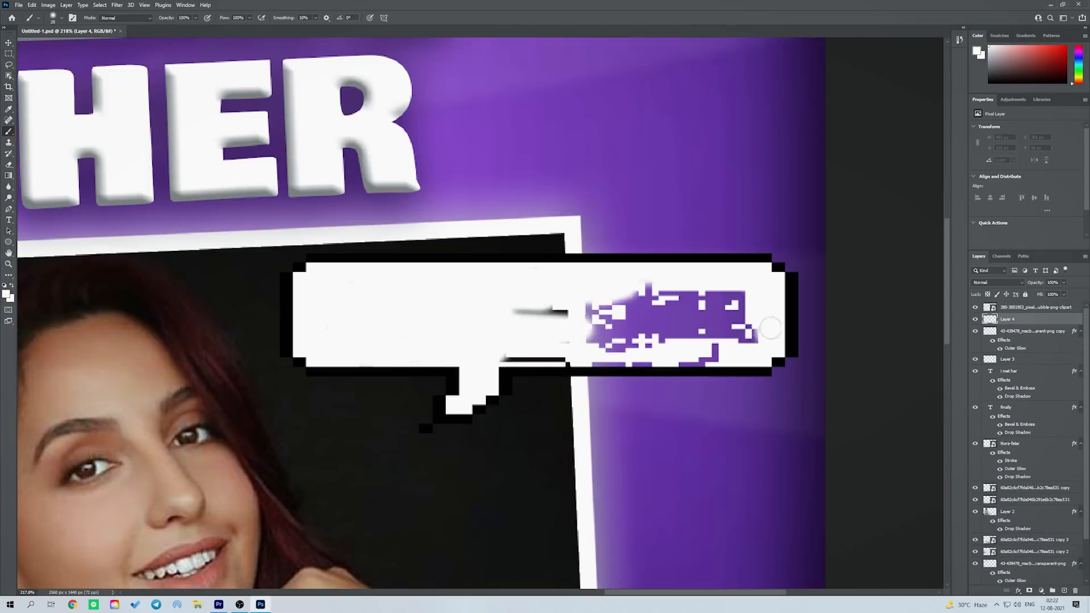
key(ctrl+BackSpace)
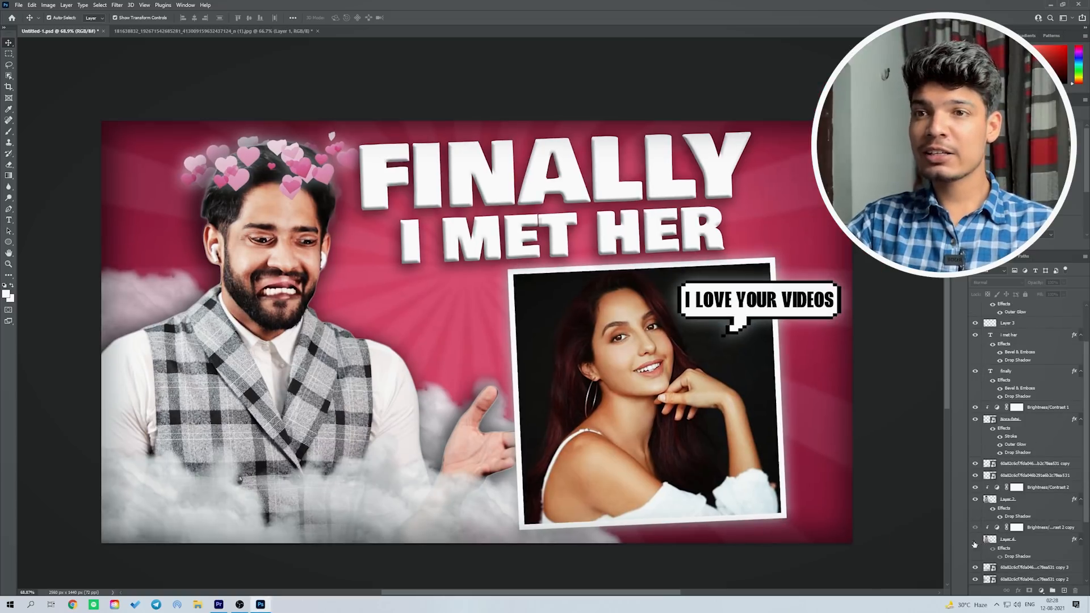
Swap the grimacing man for the smiling version by changing which layer is visible, and save the document
click(976, 499)
click(976, 541)
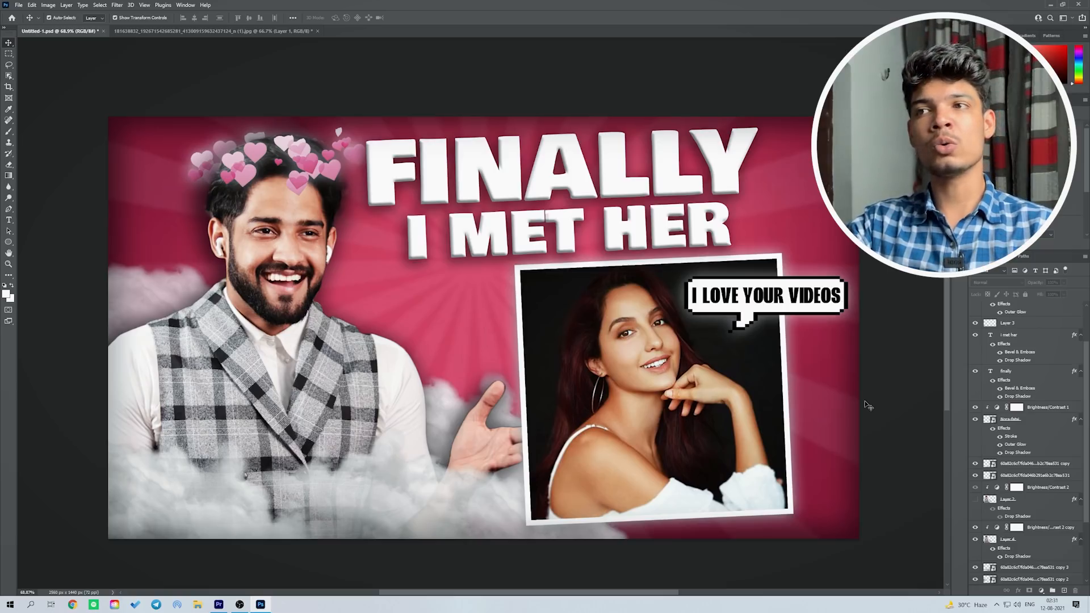
key(ctrl+s)
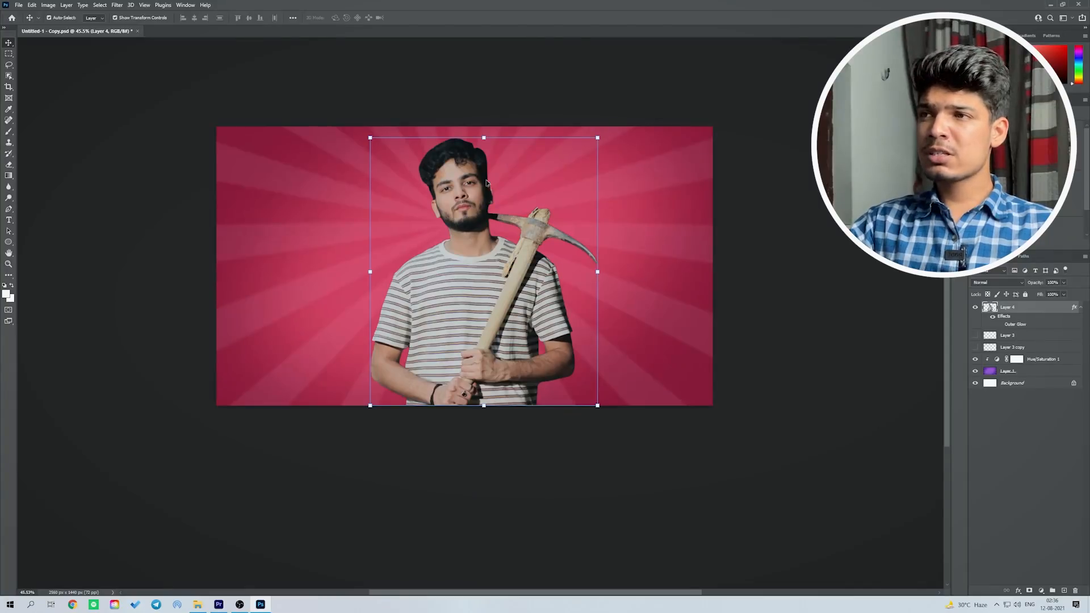
Move the man with the pickaxe slightly down on the pink sunburst background
scroll(486, 183, up, 2)
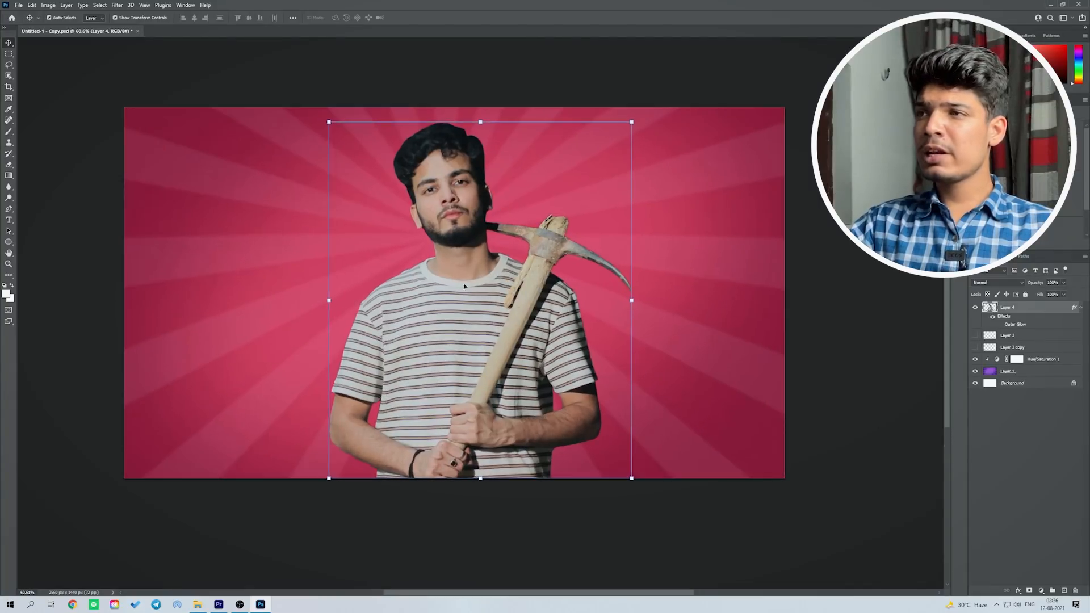
drag(477, 272, 476, 280)
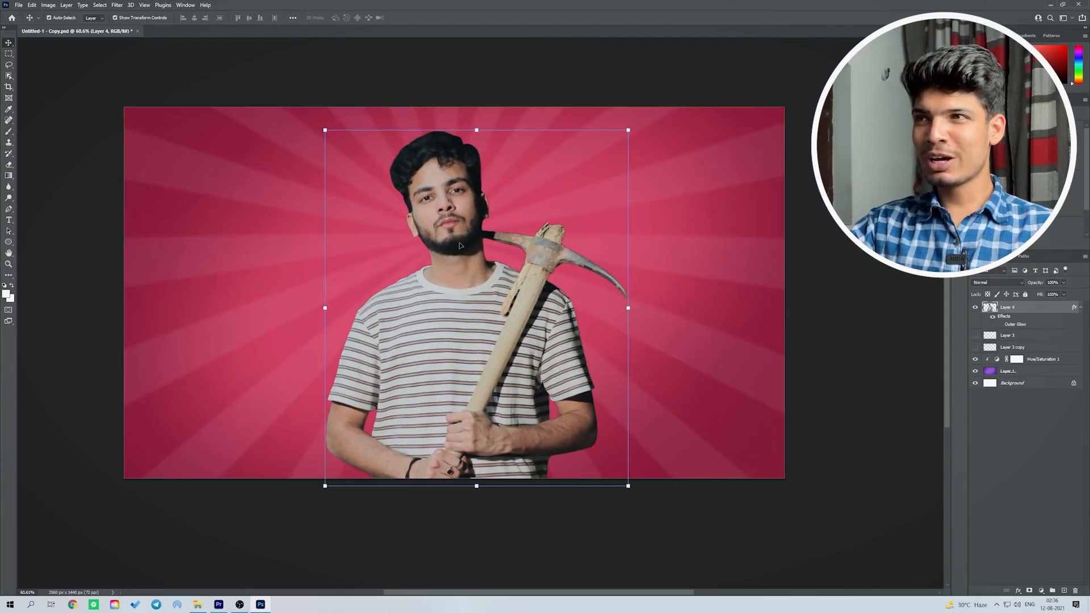
Enlarge the man with the pickaxe slightly and reposition him on the pink sunburst
drag(477, 130, 486, 112)
drag(480, 170, 482, 183)
click(425, 18)
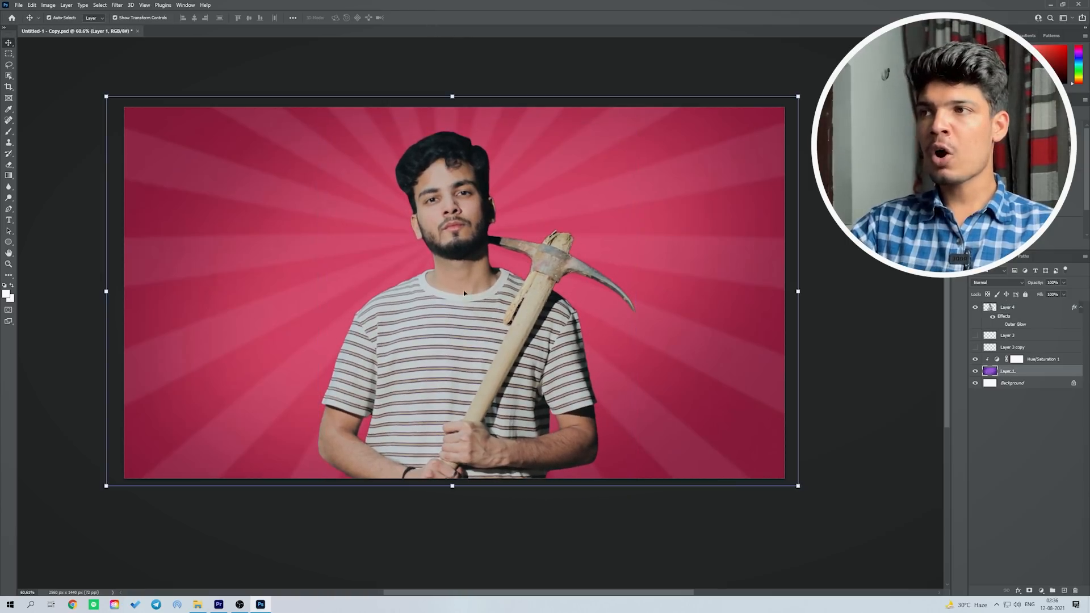
Nudge the man with the pickaxe slightly up and scale him down a little so there is more space above his head
key(ctrl+plus)
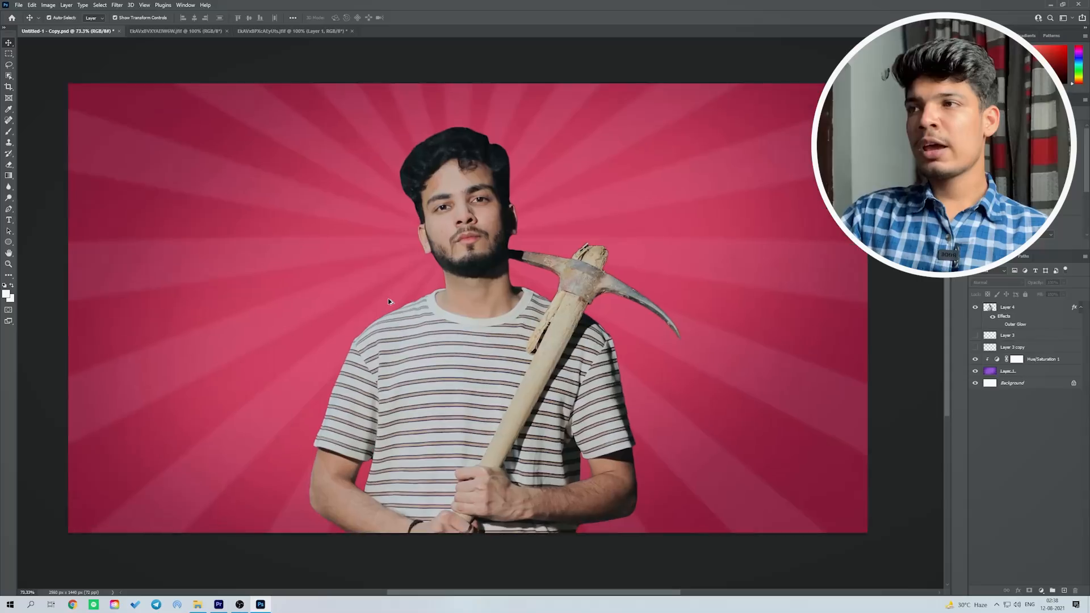
mouse_move(505, 321)
mouse_down()
mouse_move(487, 321)
mouse_move(502, 316)
mouse_up()
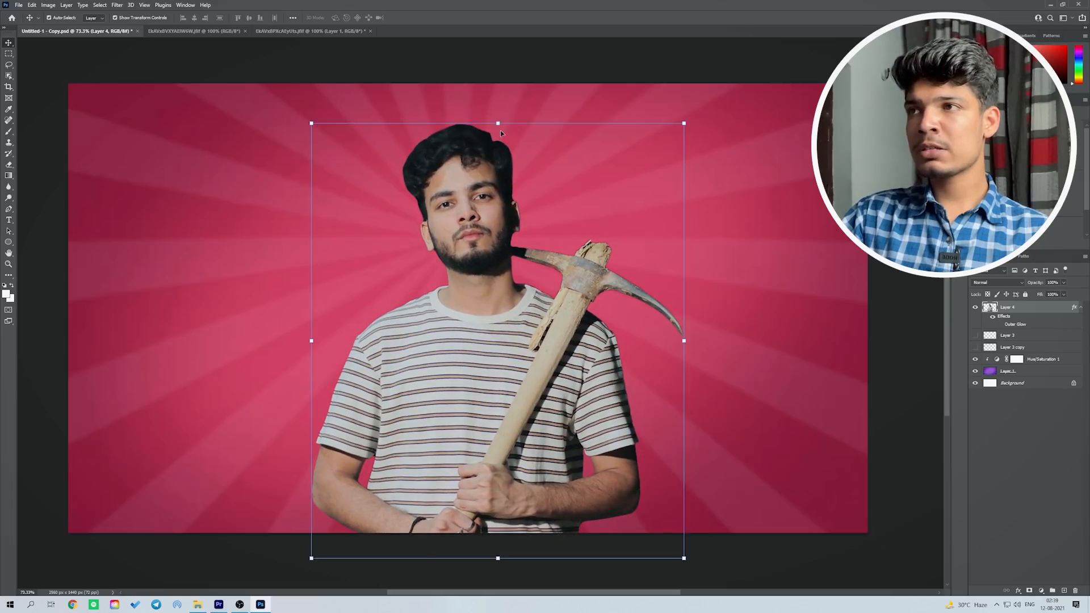
drag(497, 123, 497, 132)
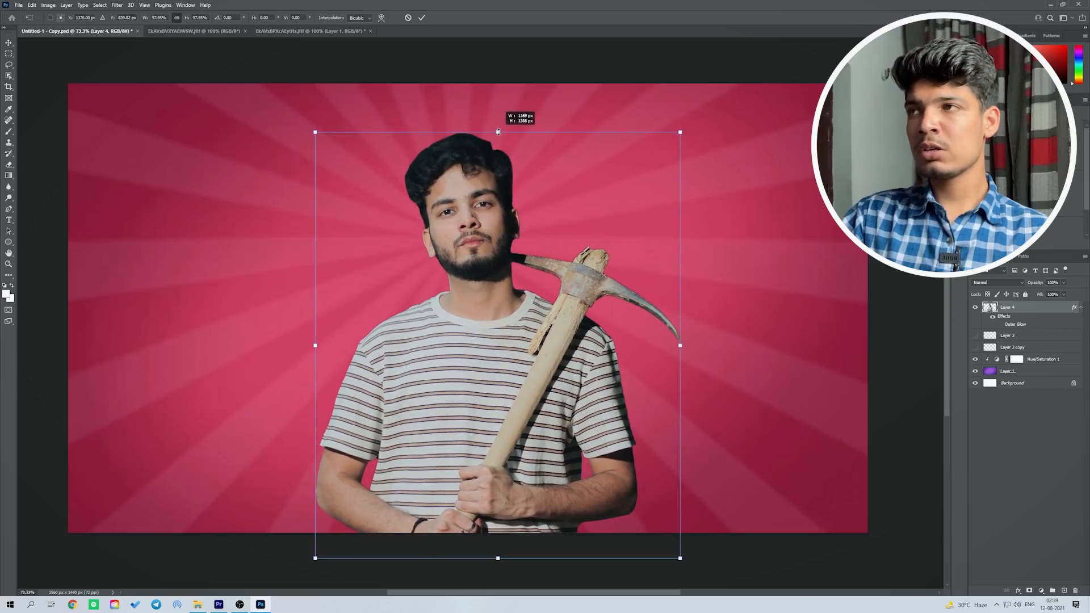
click(422, 17)
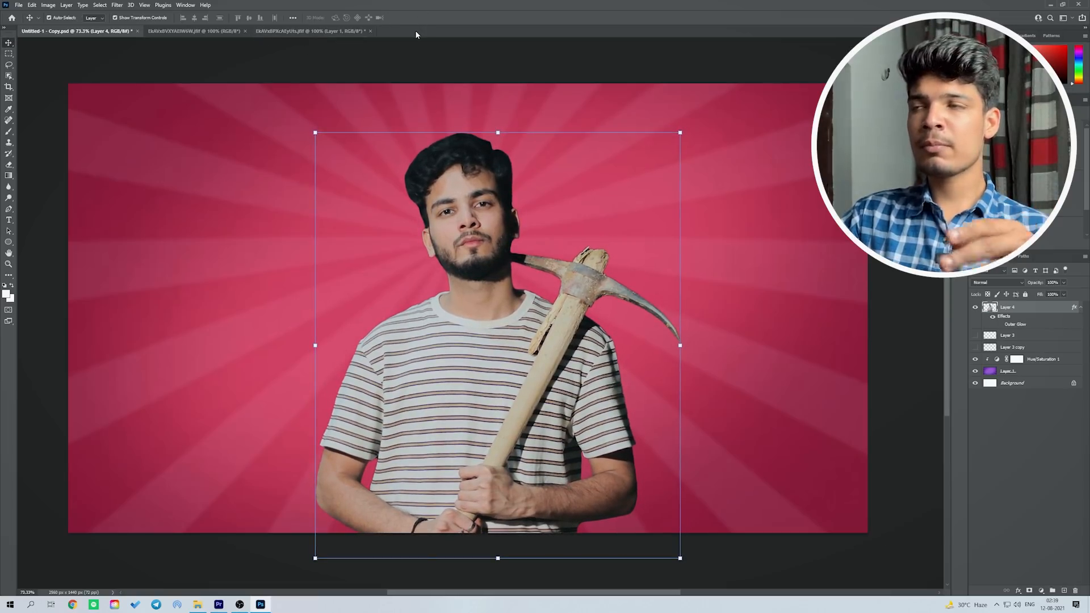
Bring the cut-out wrestler layer into Untitled-1 - Copy.psd and size it to stand beside the man with the pickaxe
key(ctrl+Tab)
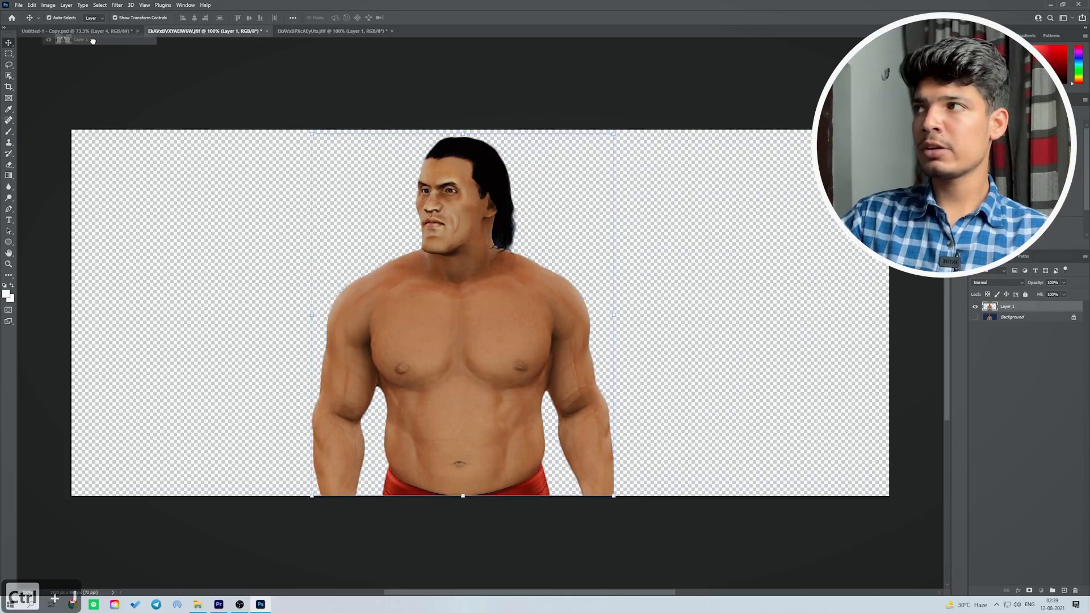
drag(89, 34, 280, 358)
key(ctrl+t)
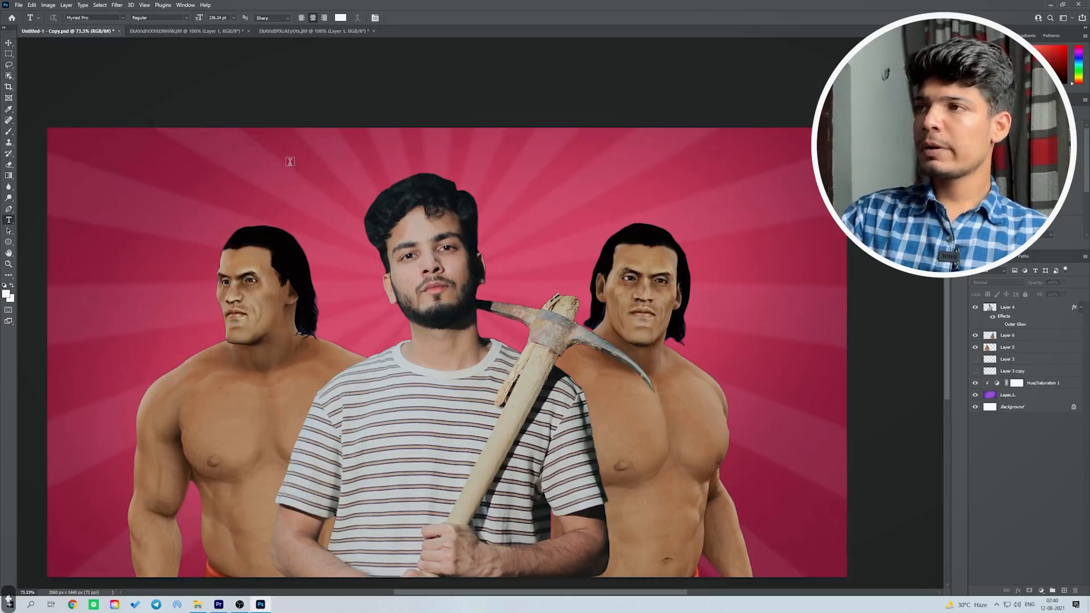
Add the title text "the great khali" above the man's head and choose a wide extra-bold font for it
key(t)
click(287, 163)
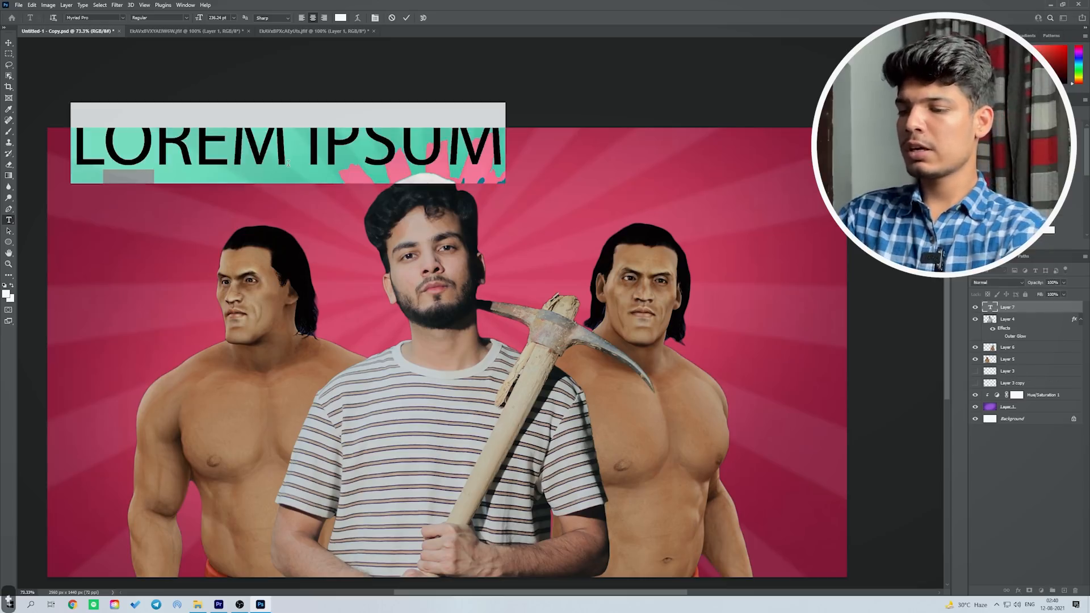
text(the great k)
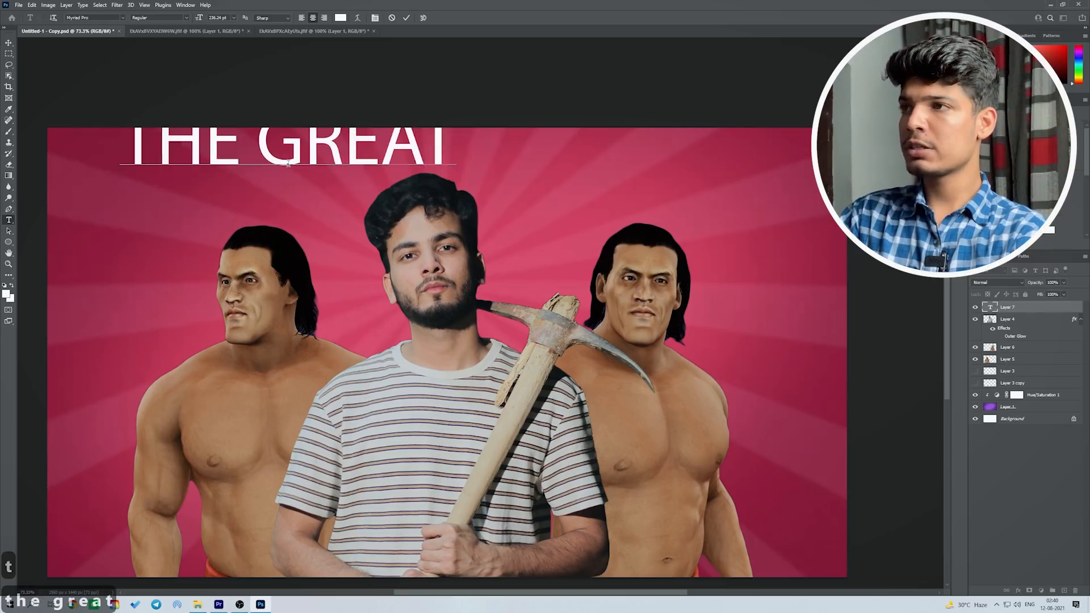
text(hali)
key(ctrl+a)
click(123, 18)
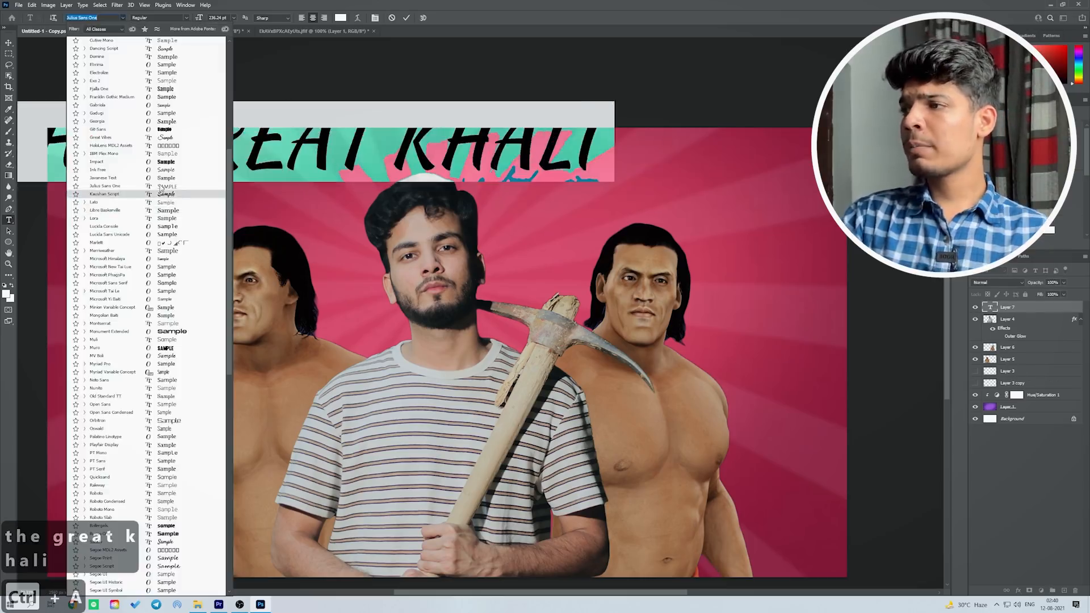
scroll(169, 349, up, 10)
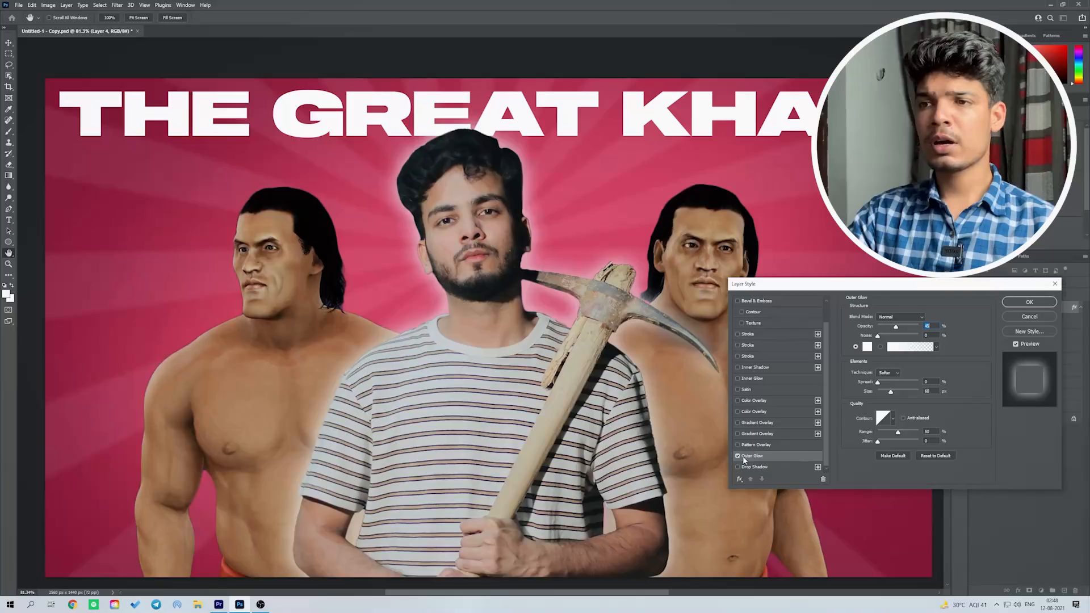
Turn off the outer glow on Layer 4, the man with the pickaxe, and enable its drop shadow
click(737, 456)
click(738, 467)
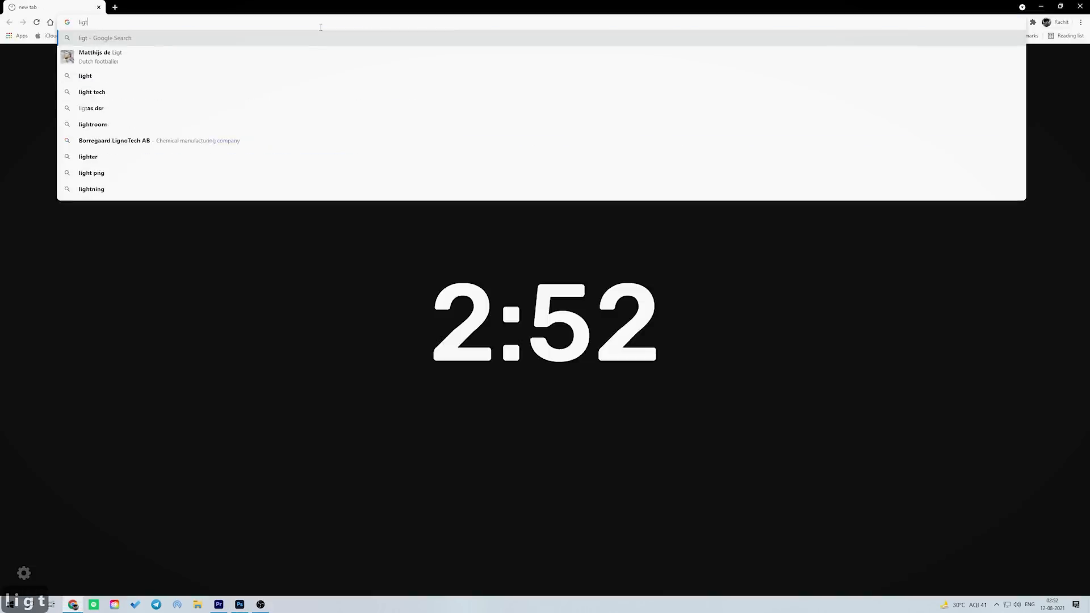
Search the web for a lightning PNG in the browser and switch back to Photoshop
key(Return)
click(130, 170)
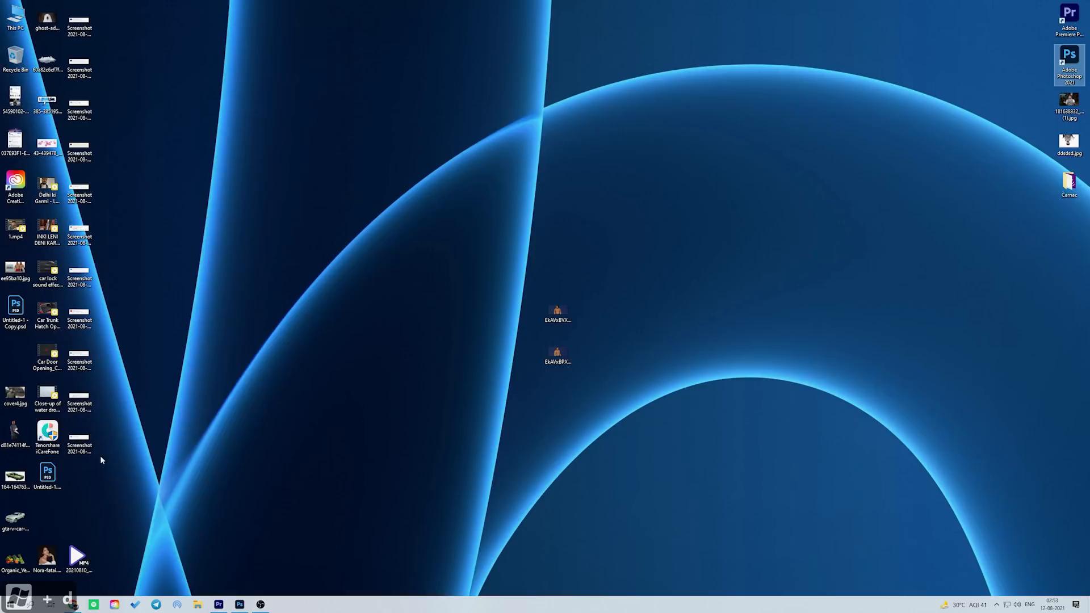
key(alt+Tab)
key(alt+Tab)
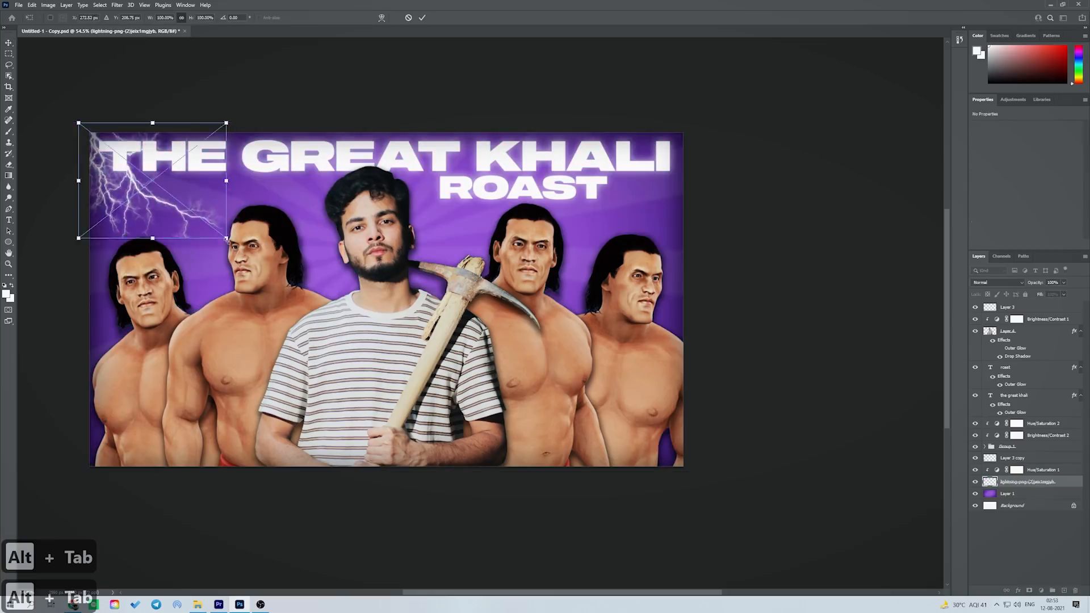
Flip the lightning image for the opposite side of the background and undo the last unwanted change
click(32, 5)
mouse_move(69, 199)
click(180, 343)
key(ctrl+z)
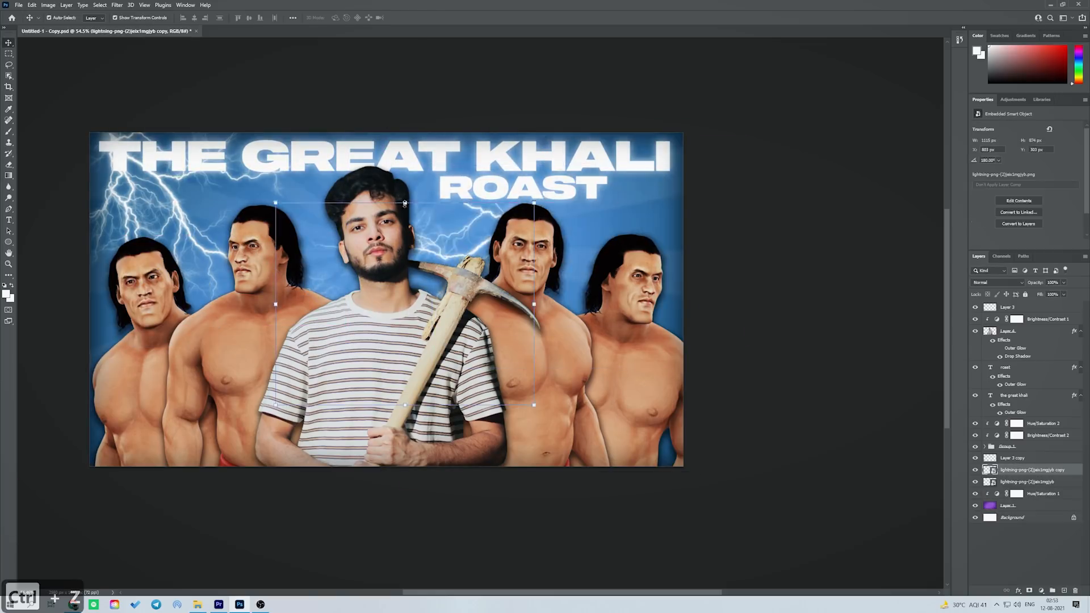
Lower the opacity of both lightning layers together so the bolts look fainter on the blue background
click(1039, 481)
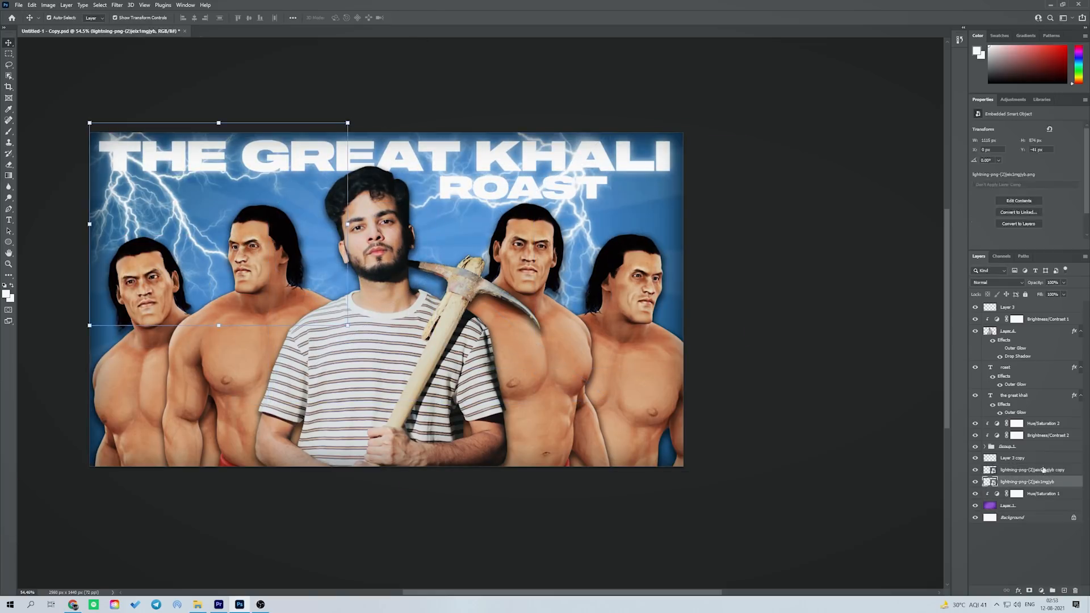
shift+click(1045, 470)
drag(1039, 282, 1013, 293)
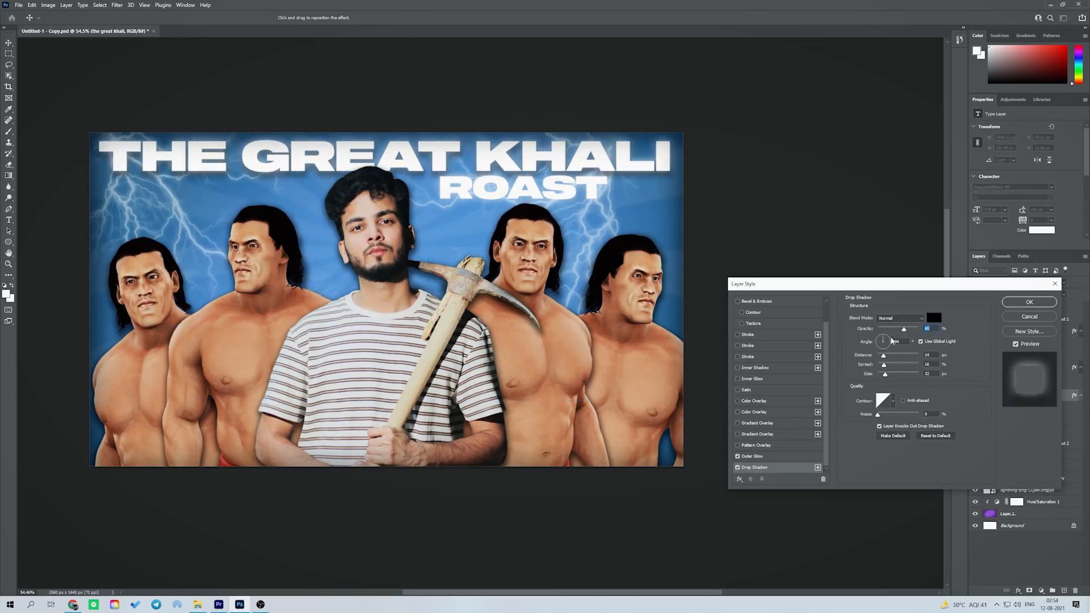
Give the "the great khali" title a hard black drop shadow with 100% opacity and 0 px size, without outer glow
drag(897, 374, 875, 373)
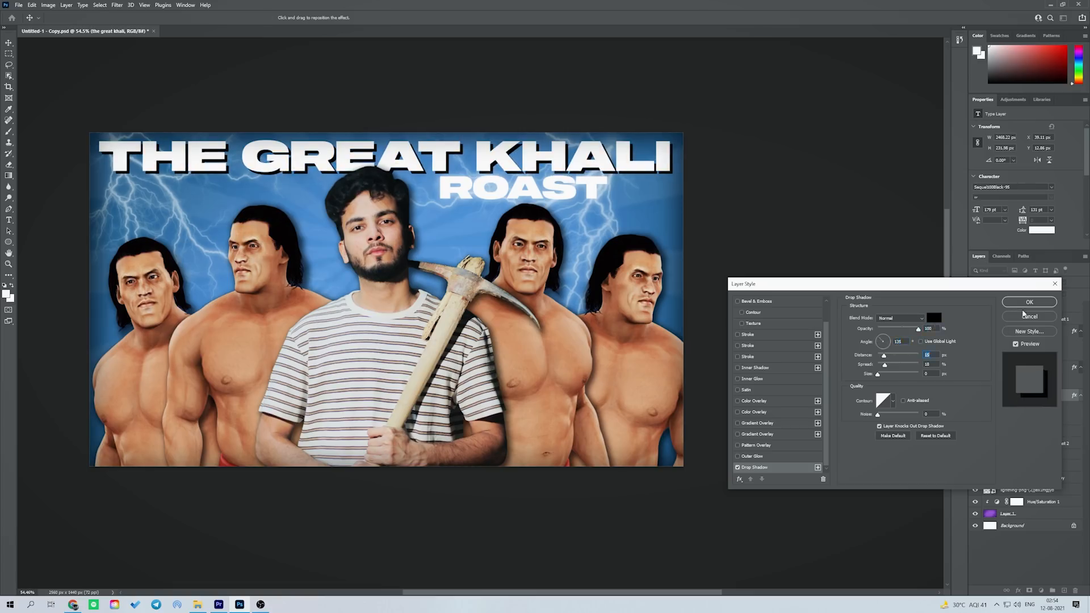
click(1029, 302)
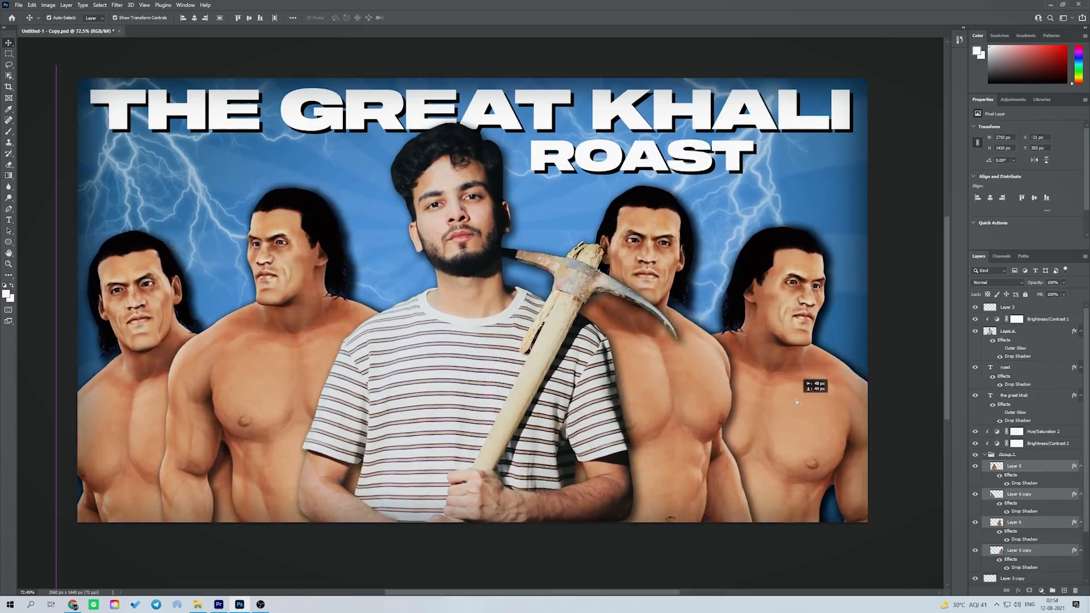
Undo the recent repositioning of the four wrestler layers and select their group
click(602, 268)
key(ctrl+z)
key(ctrl+z)
key(ctrl+z)
key(ctrl+z)
key(ctrl+z)
key(ctrl+z)
click(1008, 455)
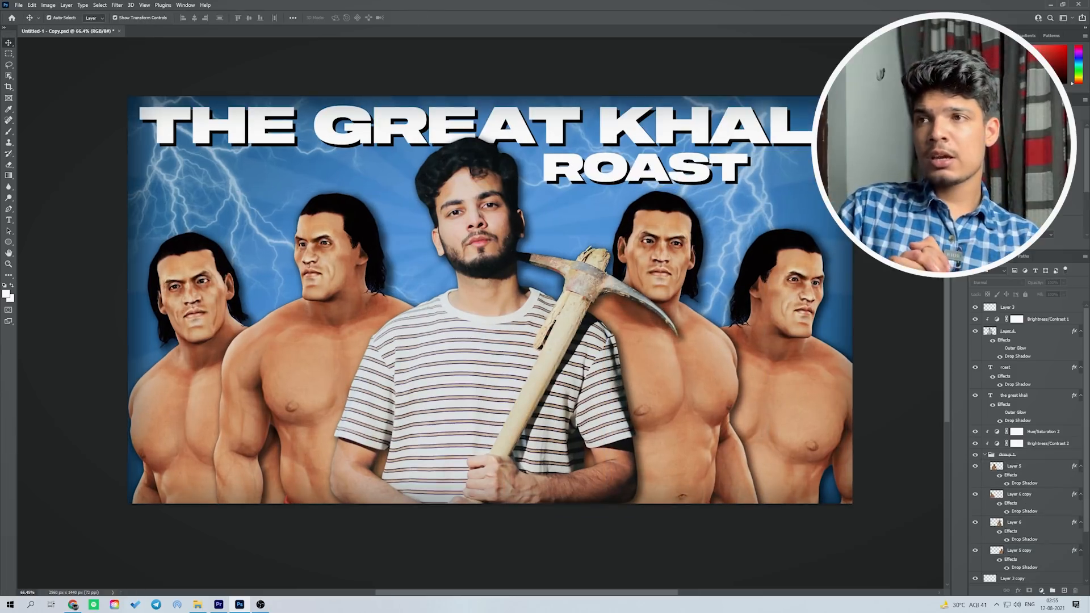